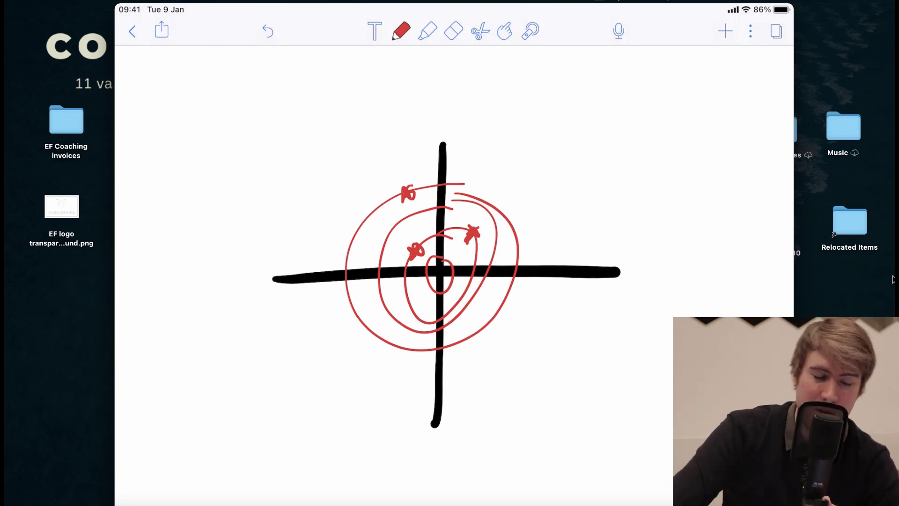
# - Set the pen colour to blue and handwrite "High Demand" above the vertical axis of the diagram
pyautogui.click(401, 32)
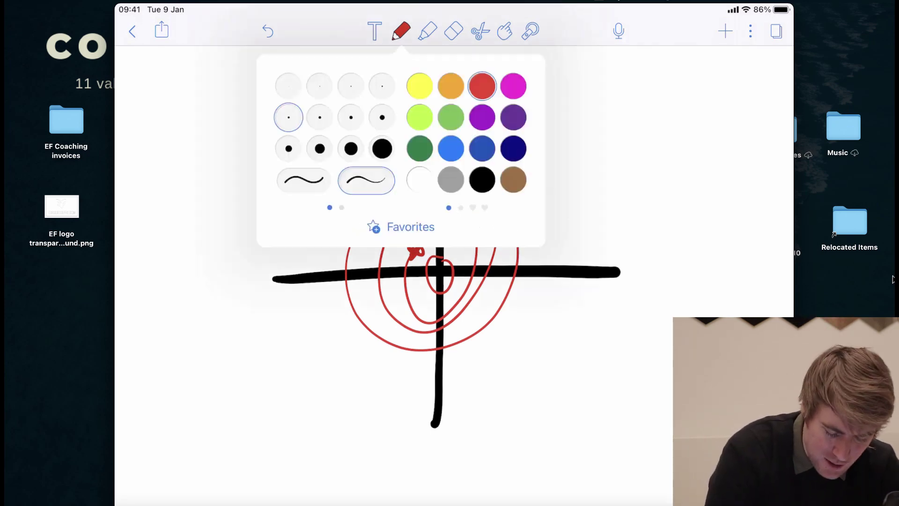
pyautogui.click(450, 149)
pyautogui.click(400, 31)
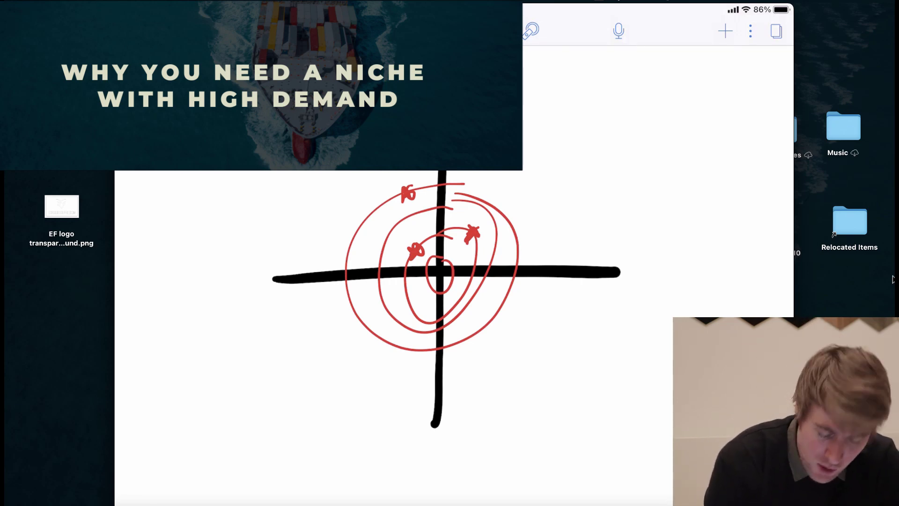
pyautogui.moveTo(394, 61)
pyautogui.mouseDown()
pyautogui.moveTo(394, 93)
pyautogui.moveTo(406, 87)
pyautogui.mouseUp()
pyautogui.moveTo(392, 78); pyautogui.dragTo(407, 76)
pyautogui.moveTo(414, 76); pyautogui.dragTo(425, 91)
pyautogui.click(415, 69)
pyautogui.moveTo(434, 64); pyautogui.dragTo(450, 74)
pyautogui.moveTo(399, 104)
pyautogui.mouseDown()
pyautogui.moveTo(403, 129)
pyautogui.moveTo(480, 98)
pyautogui.moveTo(491, 103)
pyautogui.mouseUp()
pyautogui.moveTo(496, 96); pyautogui.dragTo(500, 108)
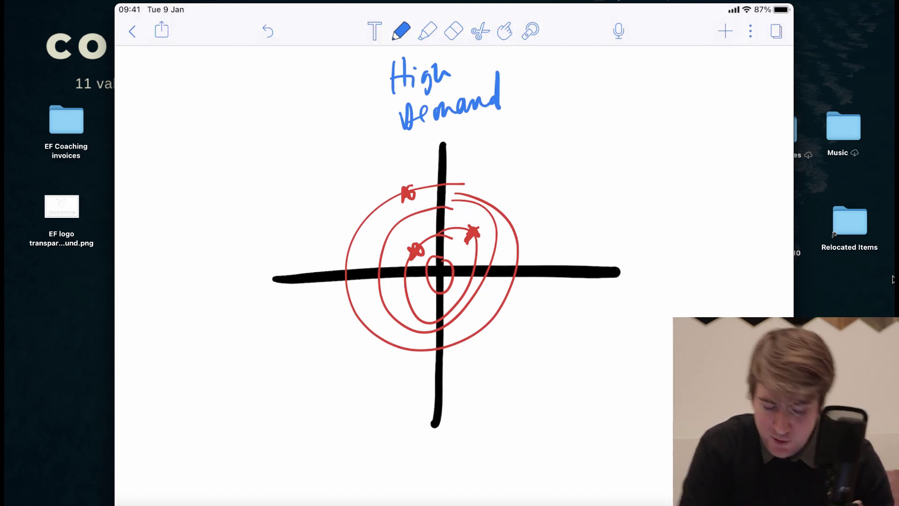
# - Handwrite "Low Competition" in blue at the right end of the horizontal axis
pyautogui.moveTo(654, 227)
pyautogui.mouseDown()
pyautogui.moveTo(674, 247)
pyautogui.moveTo(697, 236)
pyautogui.mouseUp()
pyautogui.moveTo(651, 271)
pyautogui.mouseDown()
pyautogui.moveTo(664, 286)
pyautogui.moveTo(751, 289)
pyautogui.mouseUp()
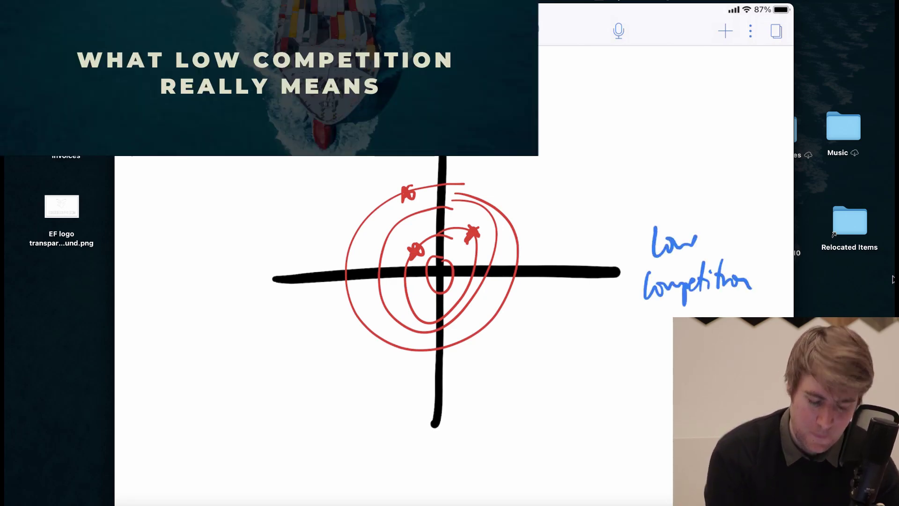
pyautogui.moveTo(732, 258); pyautogui.dragTo(740, 257)
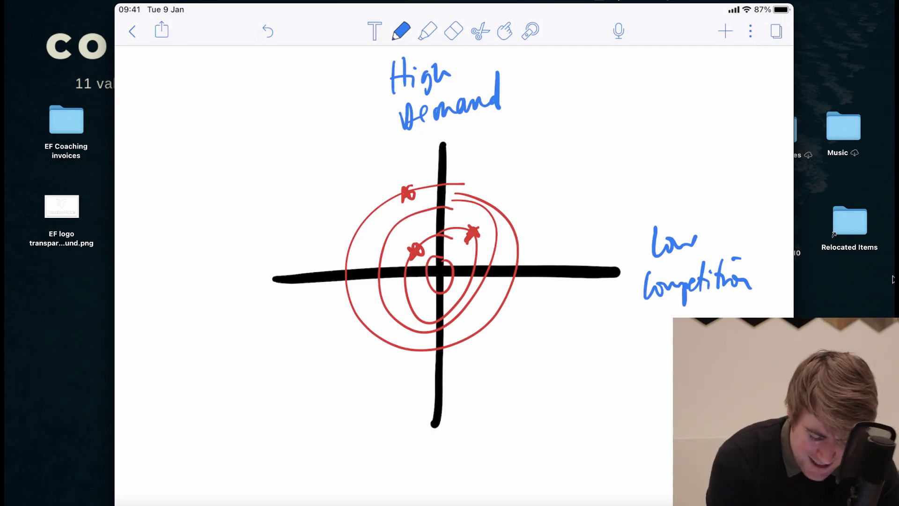
# - Handwrite "Low Hassle" in blue below the vertical axis
pyautogui.moveTo(368, 427)
pyautogui.mouseDown()
pyautogui.moveTo(386, 443)
pyautogui.moveTo(417, 433)
pyautogui.mouseUp()
pyautogui.moveTo(403, 469); pyautogui.dragTo(401, 497)
pyautogui.moveTo(414, 462)
pyautogui.mouseDown()
pyautogui.moveTo(412, 496)
pyautogui.moveTo(413, 480)
pyautogui.mouseUp()
pyautogui.moveTo(425, 474)
pyautogui.mouseDown()
pyautogui.moveTo(462, 484)
pyautogui.moveTo(495, 478)
pyautogui.mouseUp()
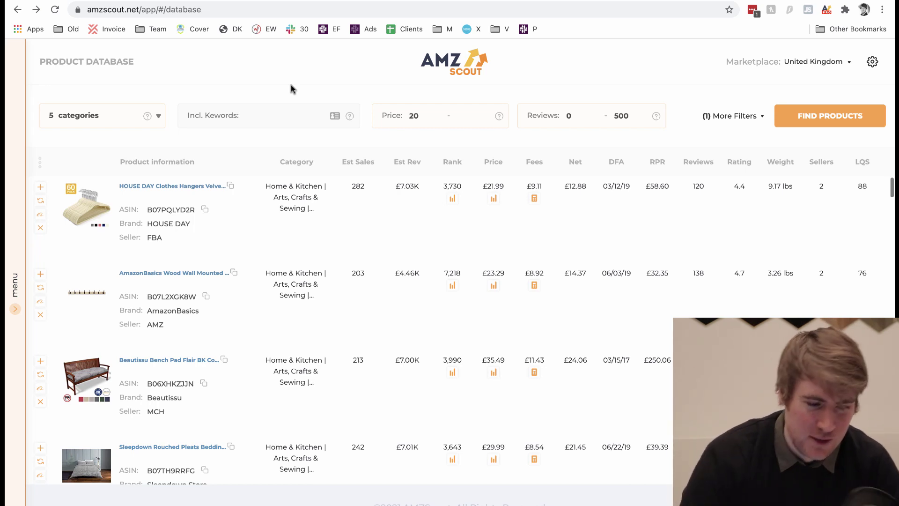
# - In the AMZScout product database, choose the United Kingdom marketplace and view the category filter's options
pyautogui.click(158, 116)
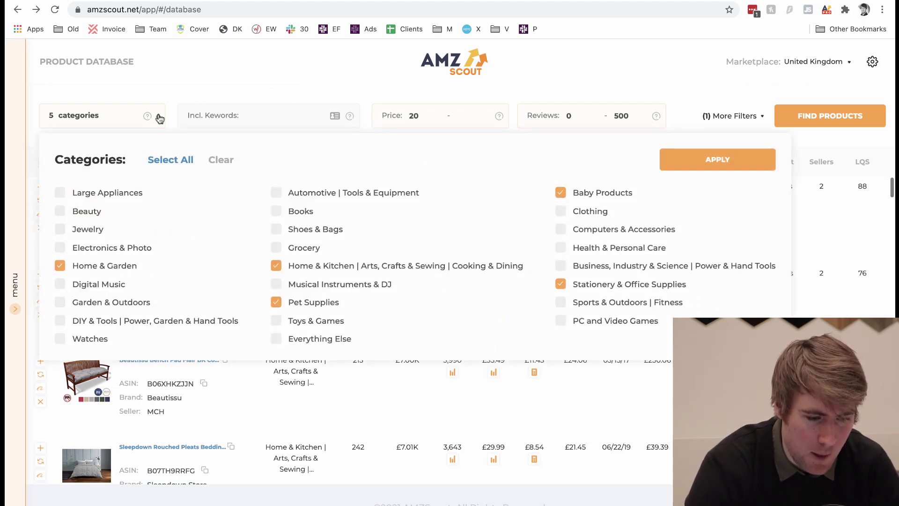
pyautogui.click(627, 82)
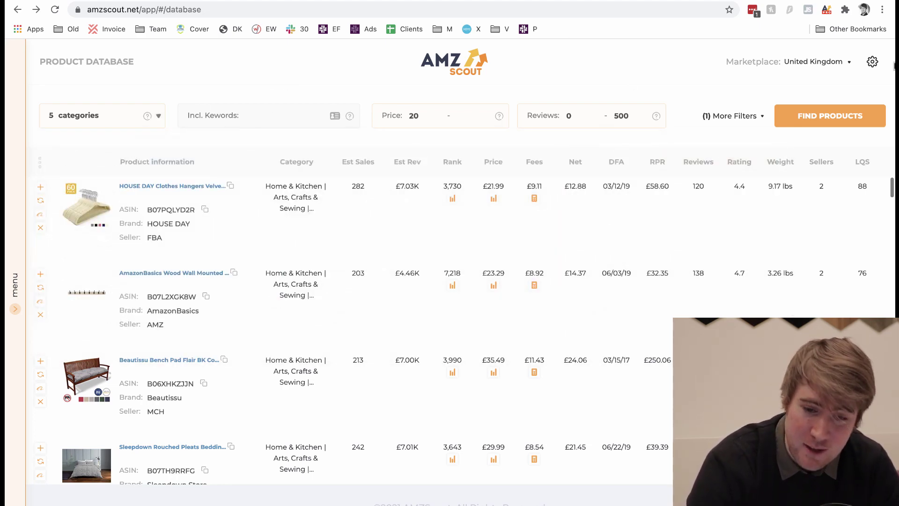
pyautogui.click(845, 63)
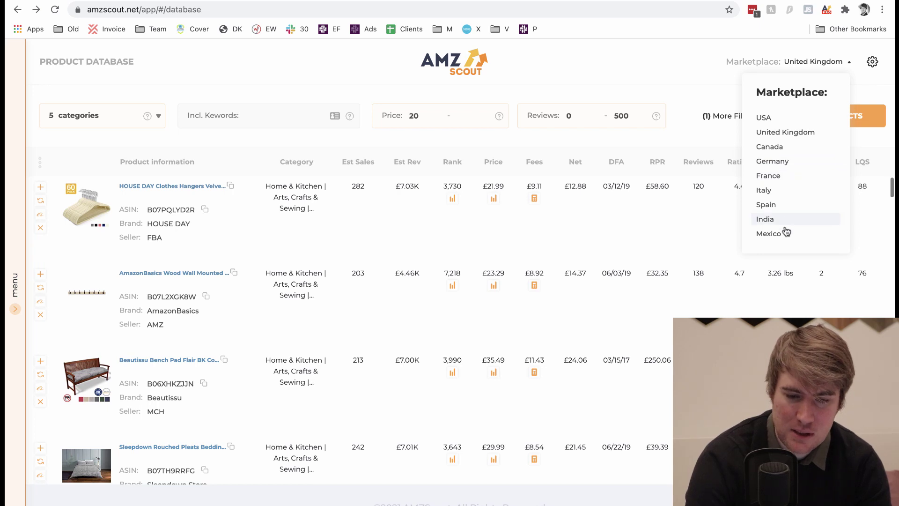
pyautogui.click(785, 132)
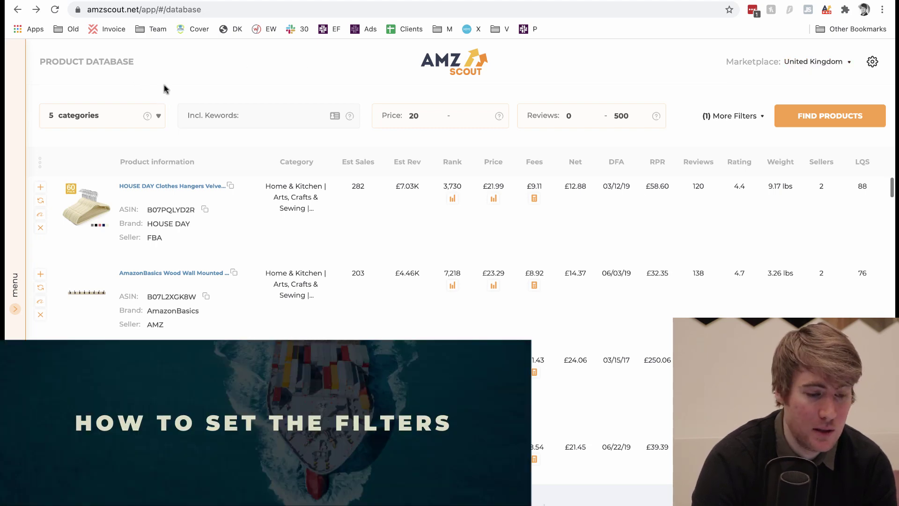
pyautogui.click(158, 116)
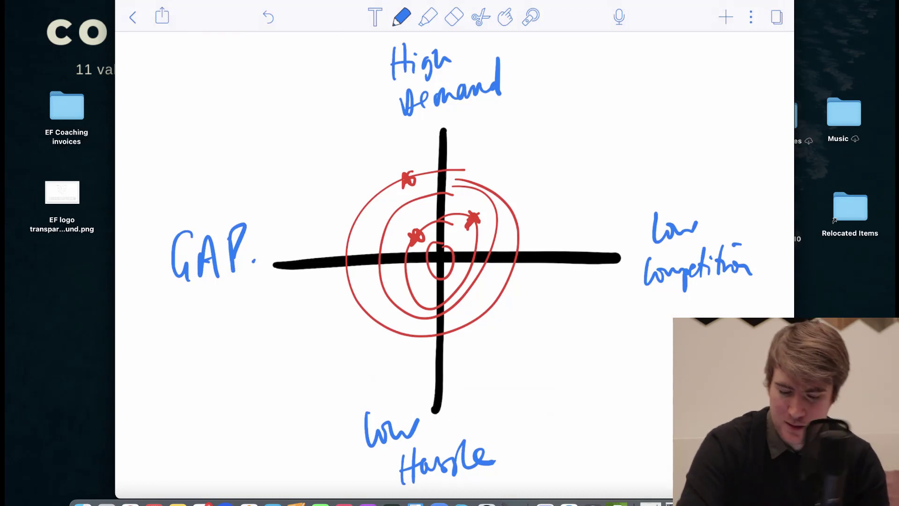
# - In the handwritten diagram, mark the "Low Hassle" label with a green highlighter
pyautogui.click(428, 17)
pyautogui.click(428, 17)
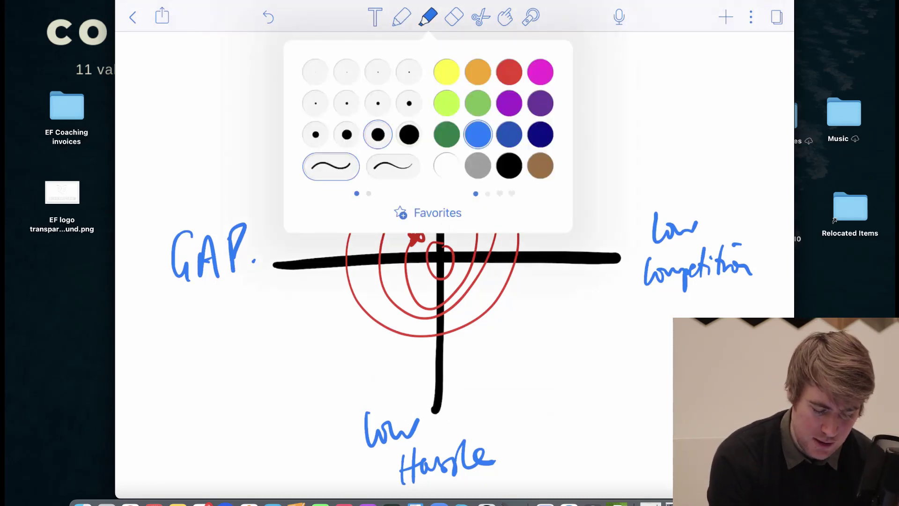
pyautogui.click(478, 103)
pyautogui.moveTo(364, 414)
pyautogui.mouseDown()
pyautogui.moveTo(351, 439)
pyautogui.moveTo(369, 473)
pyautogui.moveTo(468, 477)
pyautogui.moveTo(499, 450)
pyautogui.mouseUp()
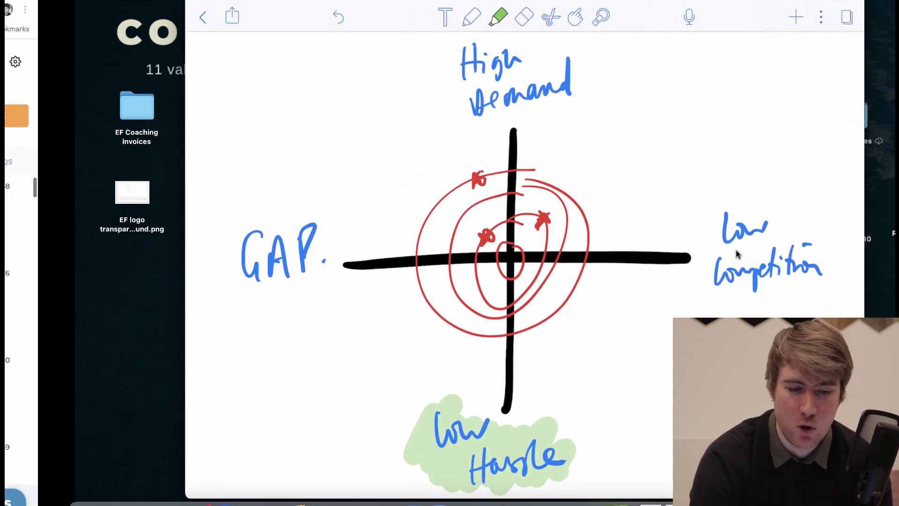
# - Return to the AMZScout product database, apply the checked categories and inspect the price and reviews ranges
pyautogui.hotkey('ctrl', 'Left')
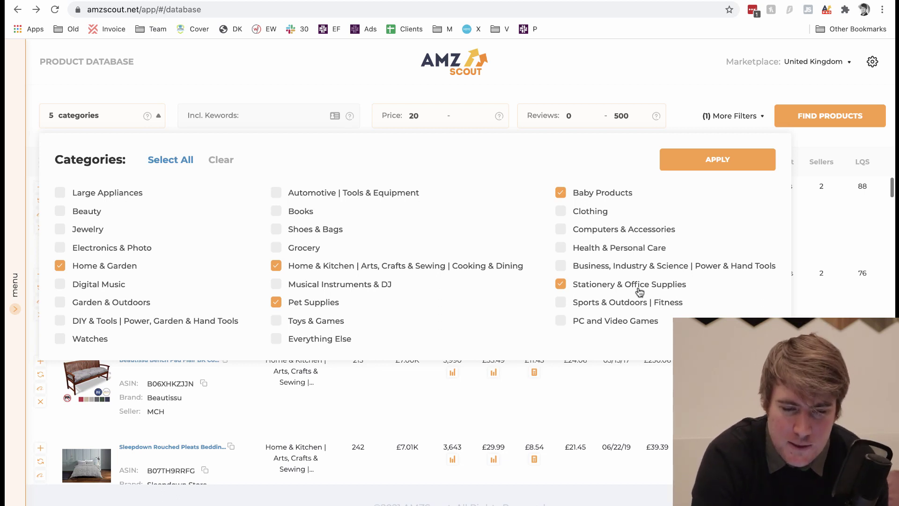
pyautogui.click(697, 161)
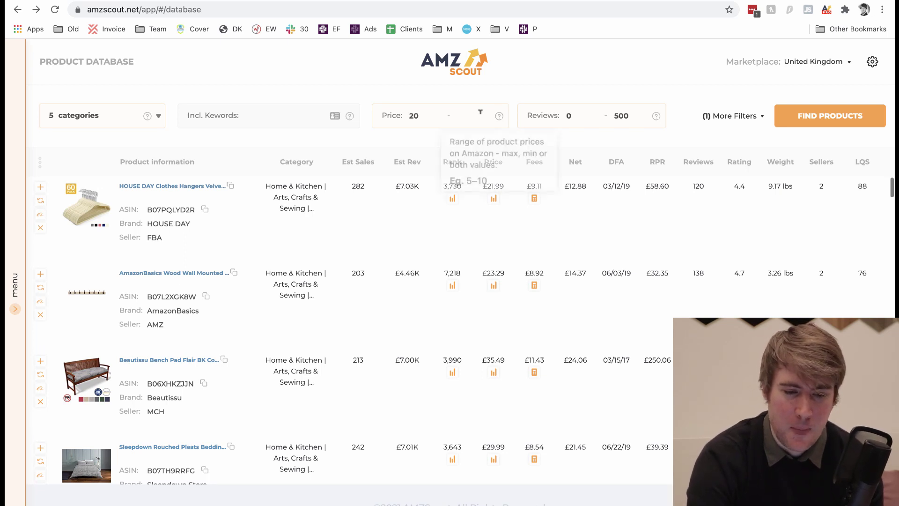
pyautogui.click(424, 110)
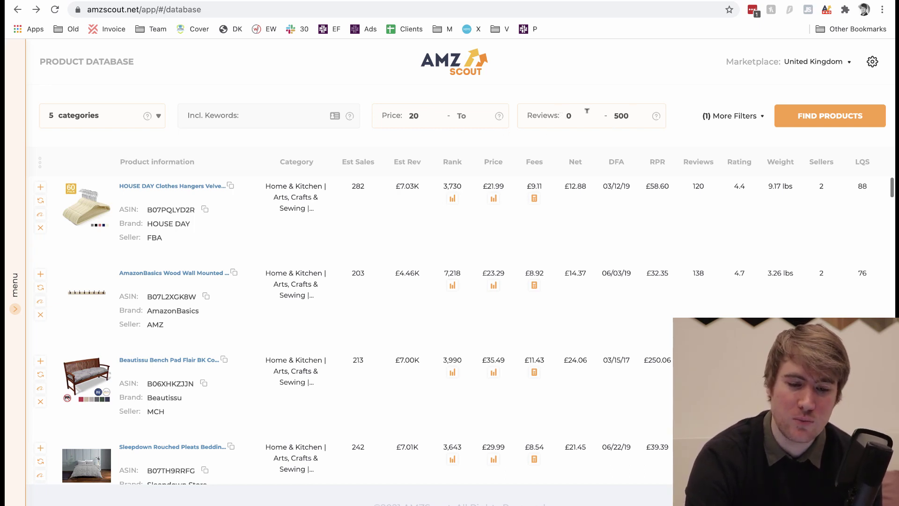
pyautogui.click(629, 113)
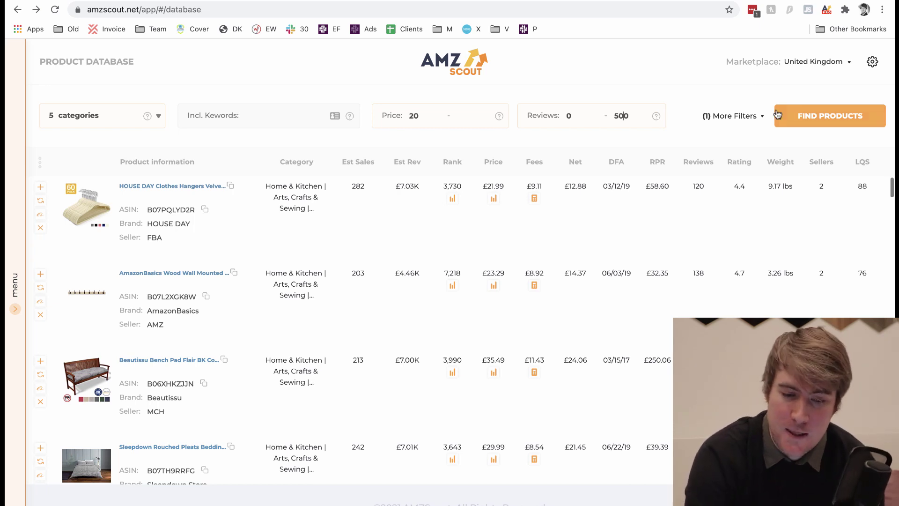
# - Expand the additional product filters and examine the minimum and maximum of the estimated revenue range
pyautogui.click(761, 116)
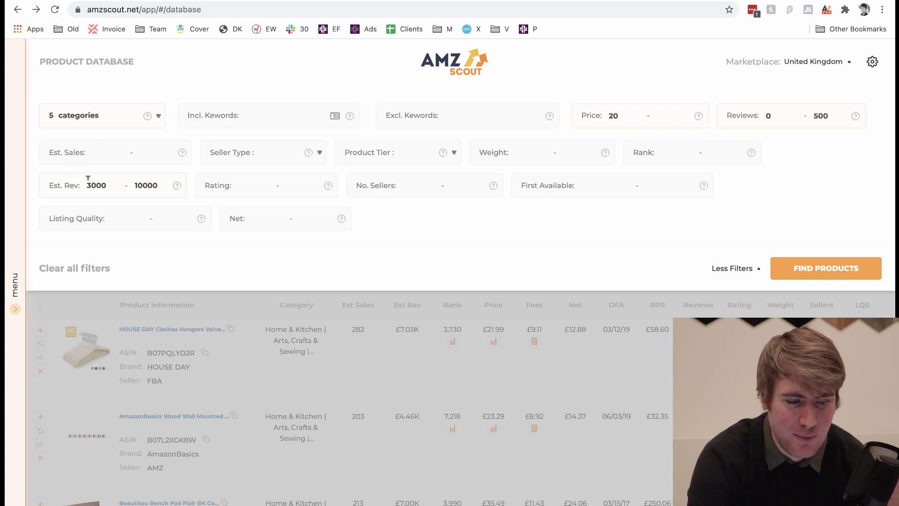
pyautogui.moveTo(88, 181); pyautogui.dragTo(109, 181)
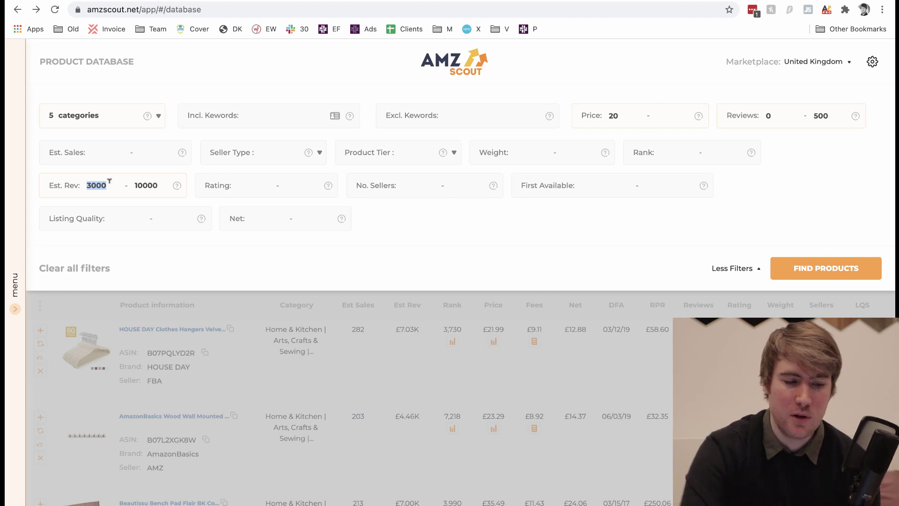
pyautogui.click(109, 181)
pyautogui.moveTo(109, 181); pyautogui.dragTo(160, 181)
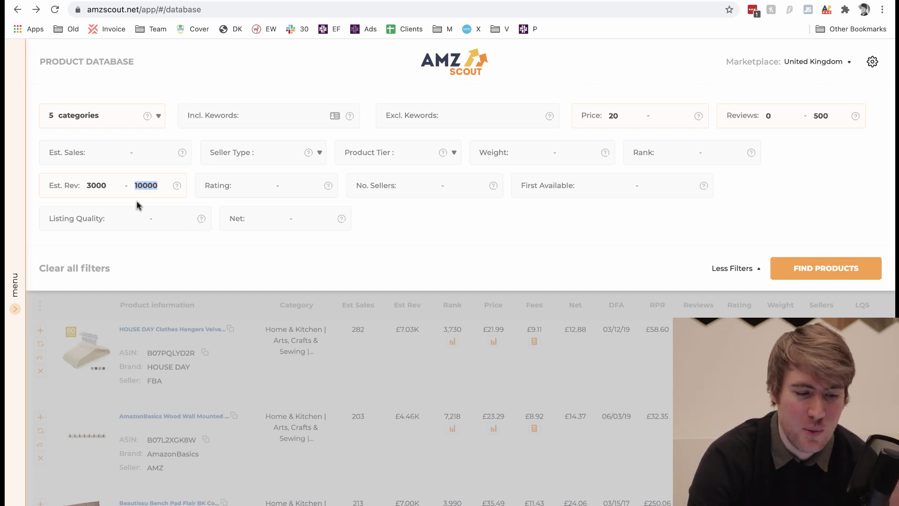
pyautogui.moveTo(86, 184); pyautogui.dragTo(158, 179)
pyautogui.click(493, 227)
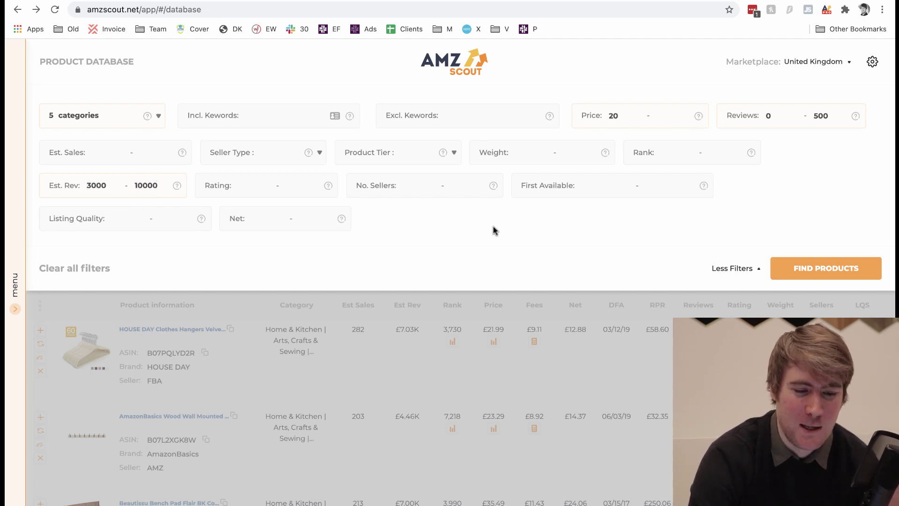
# - Highlight "High Demand" and "Low Competition" in green in the handwritten diagram, checking AMZScout's maximum reviews filter
pyautogui.hotkey('ctrl', 'Right')
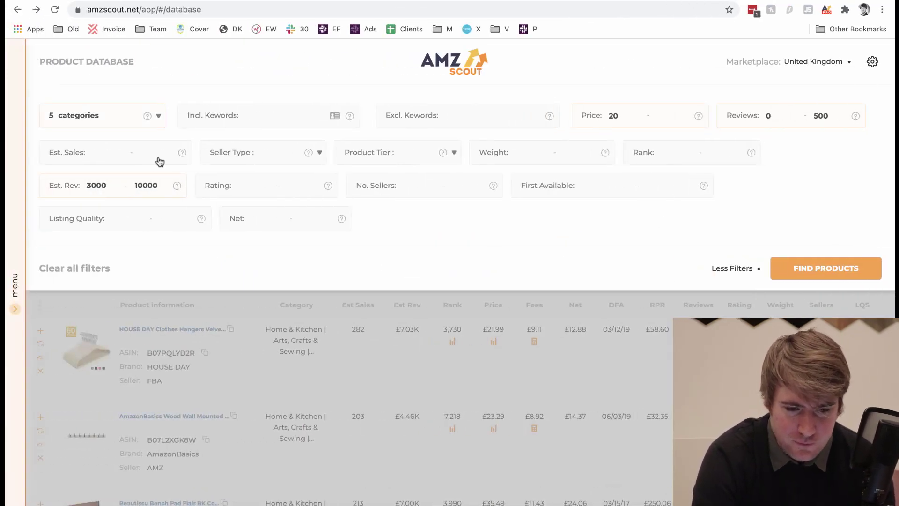
pyautogui.moveTo(835, 116); pyautogui.dragTo(761, 119)
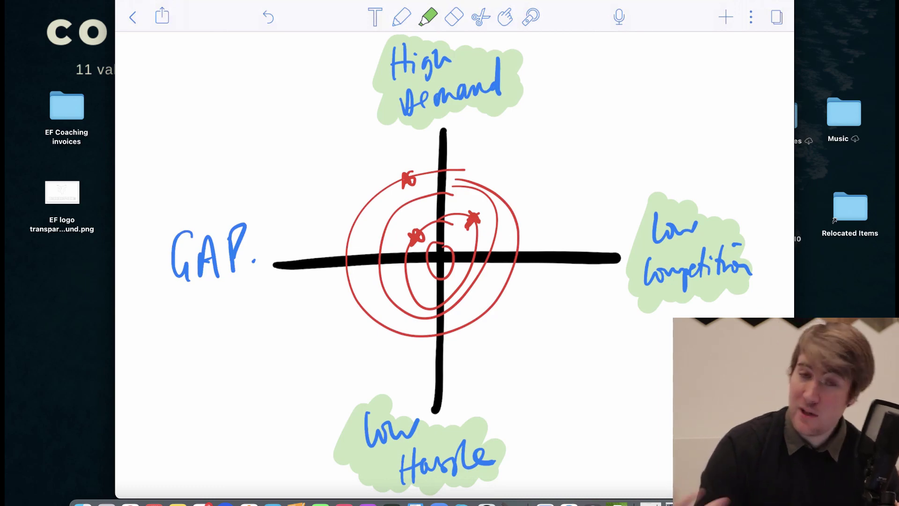
pyautogui.hotkey('ctrl', 'Left')
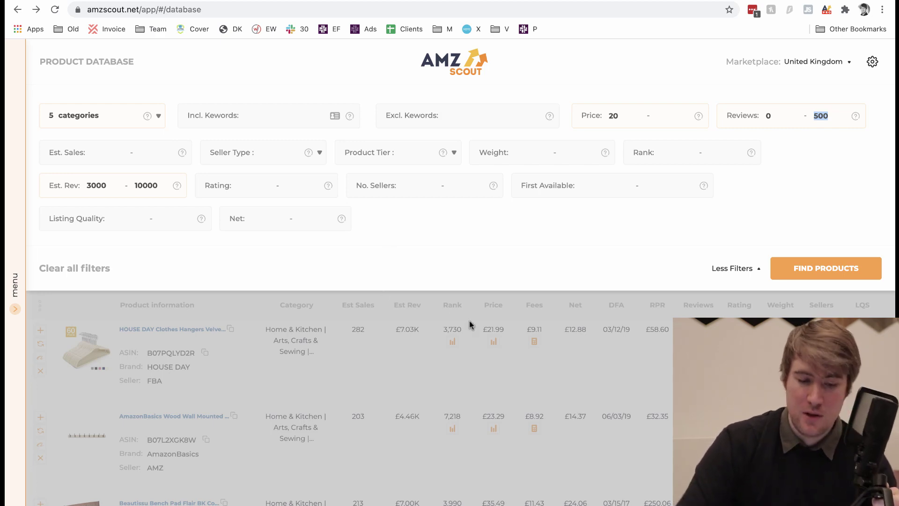
pyautogui.hotkey('ctrl', 'Right')
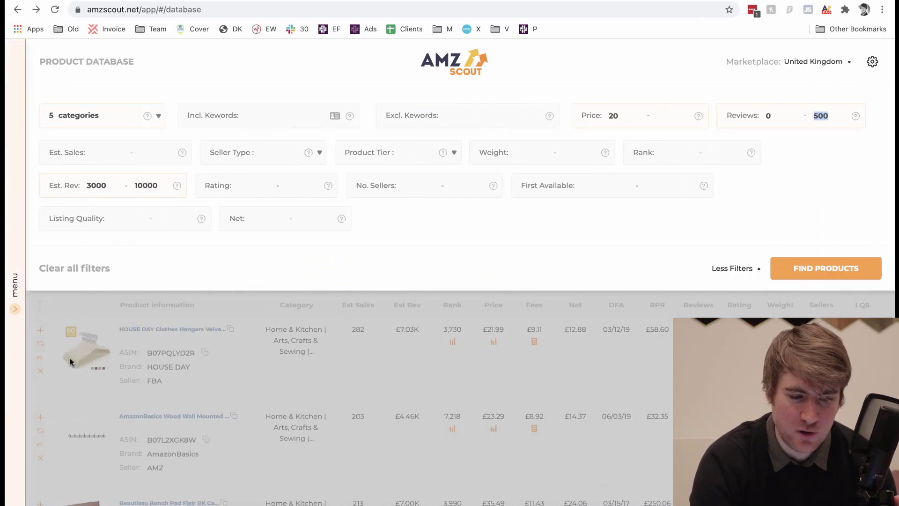
# - Return from the step-by-step course page to the AMZScout product database and look through the filtered product results
pyautogui.click(17, 403)
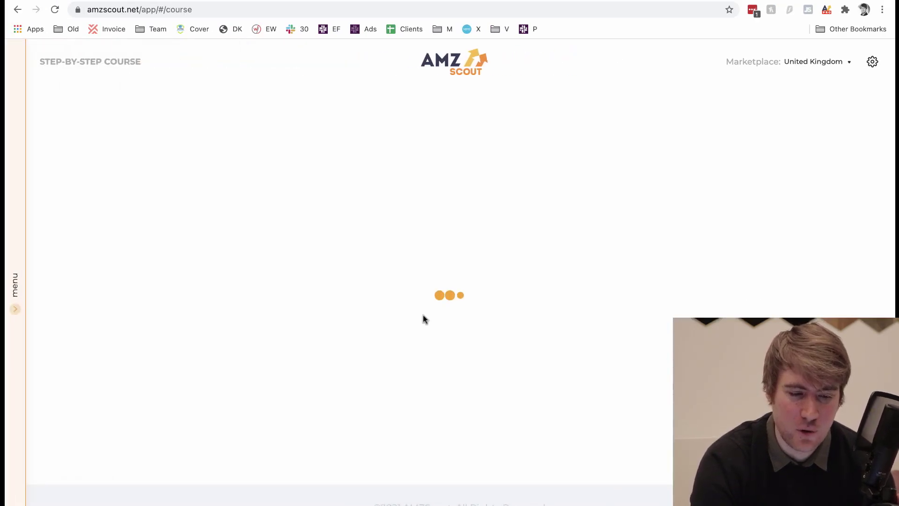
pyautogui.click(17, 10)
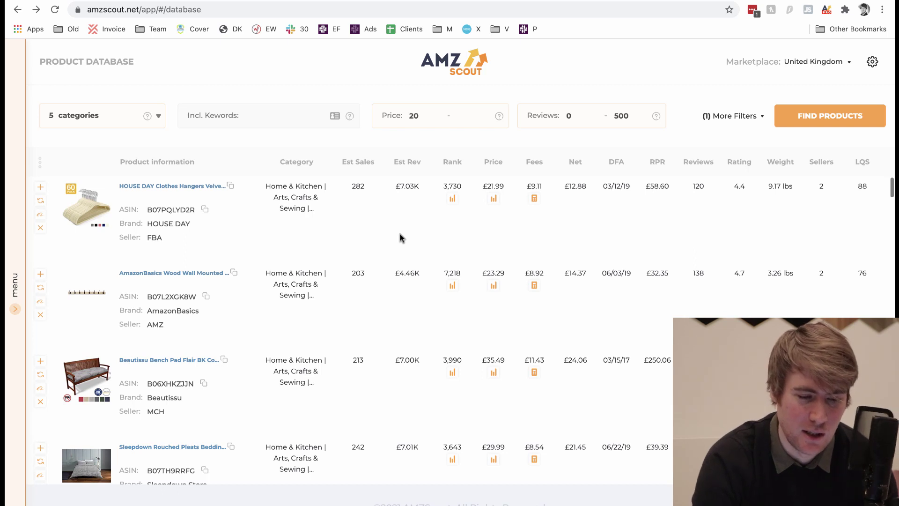
pyautogui.scroll(-1, 330, 238)
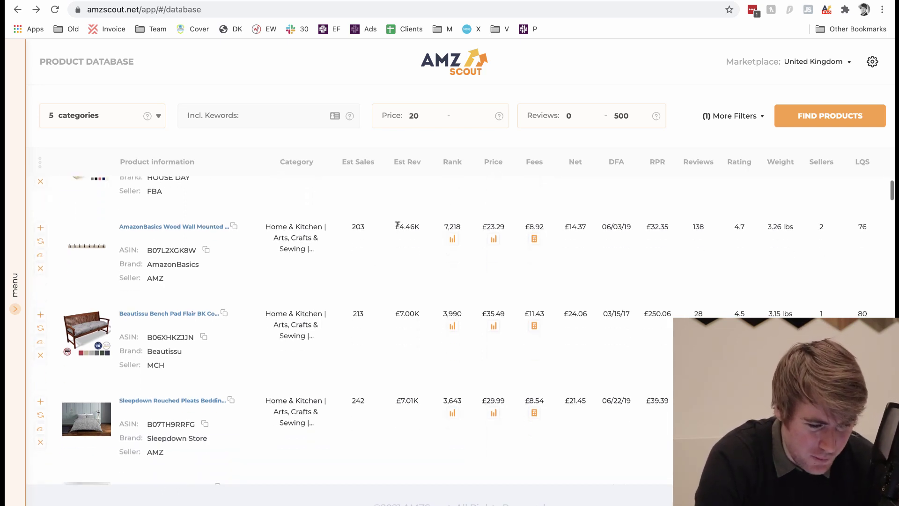
pyautogui.scroll(-2, 398, 225)
pyautogui.scroll(1, 380, 285)
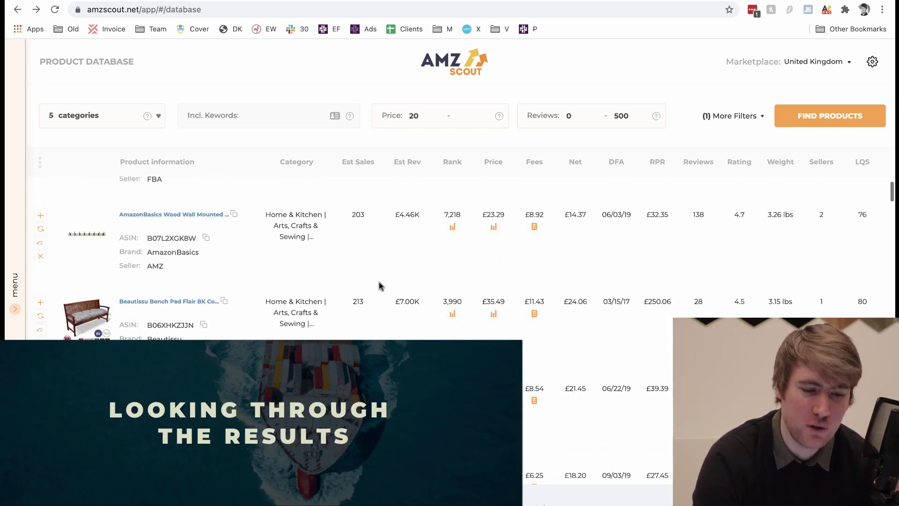
pyautogui.scroll(1, 380, 285)
pyautogui.scroll(1, 378, 282)
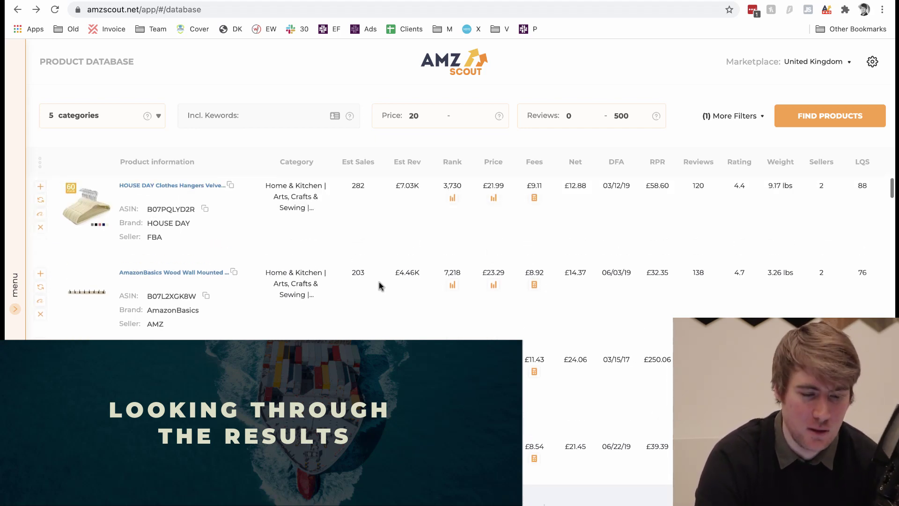
pyautogui.scroll(-1, 374, 257)
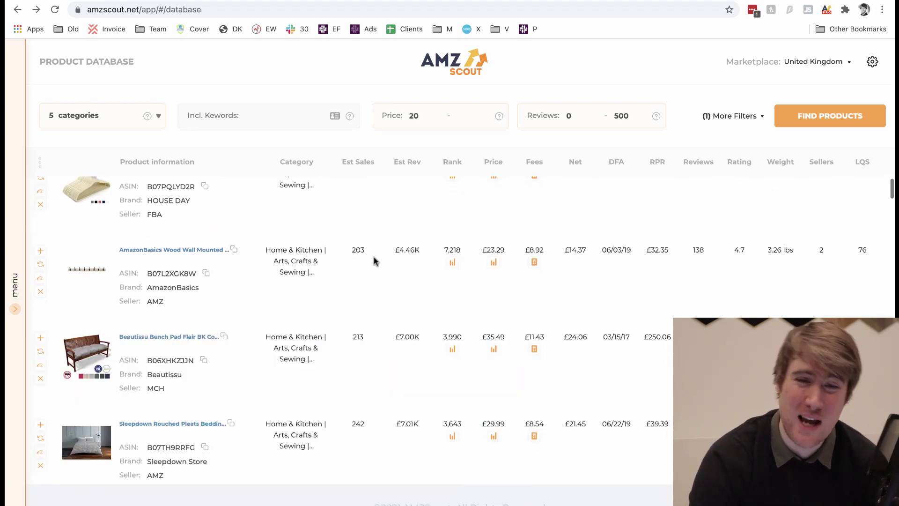
pyautogui.scroll(1, 373, 261)
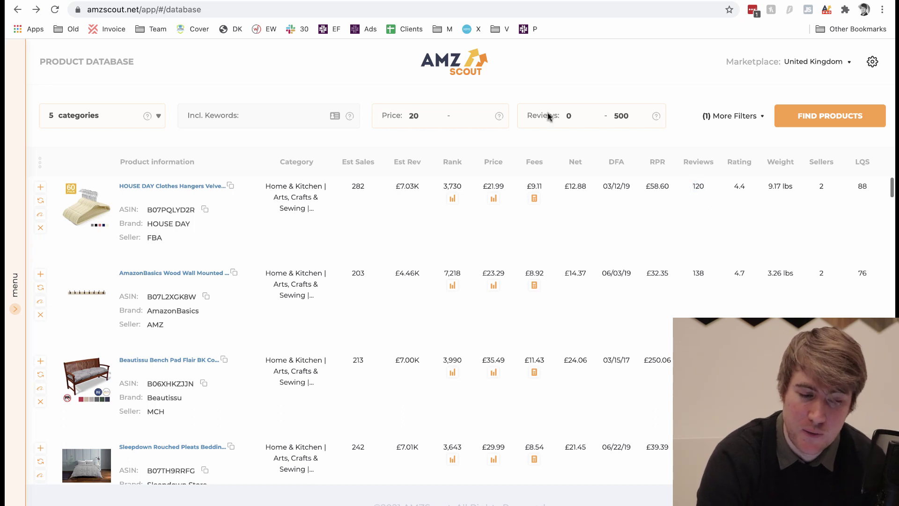
# - Check the estimated revenue of the HOUSE DAY clothes hangers and enlarge the product's image
pyautogui.moveTo(401, 186); pyautogui.dragTo(425, 188)
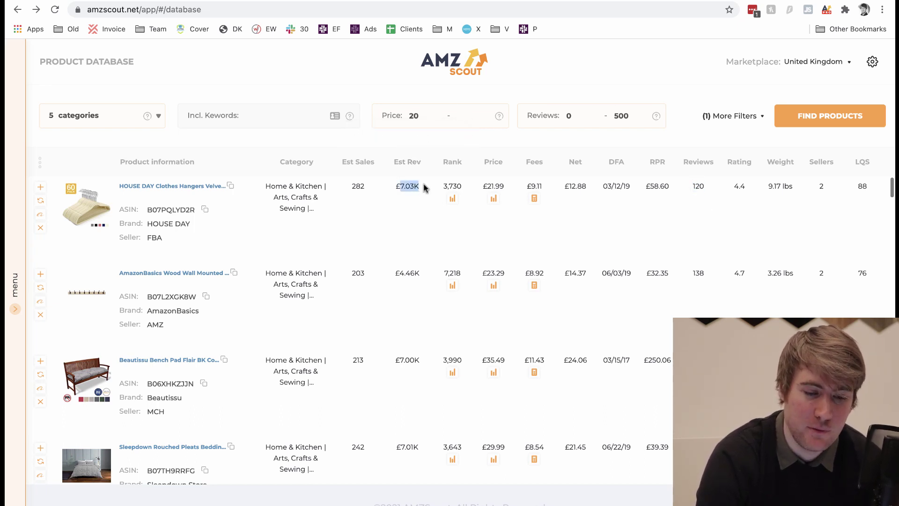
pyautogui.click(444, 246)
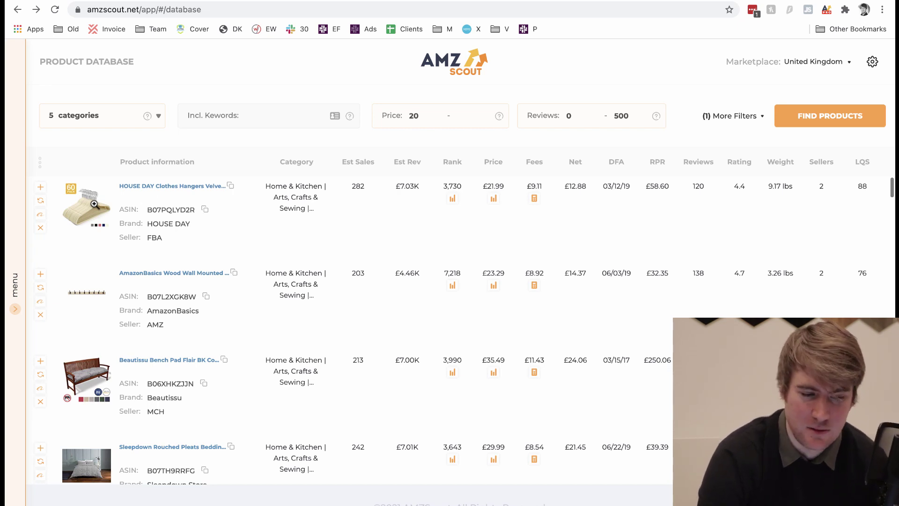
pyautogui.click(94, 205)
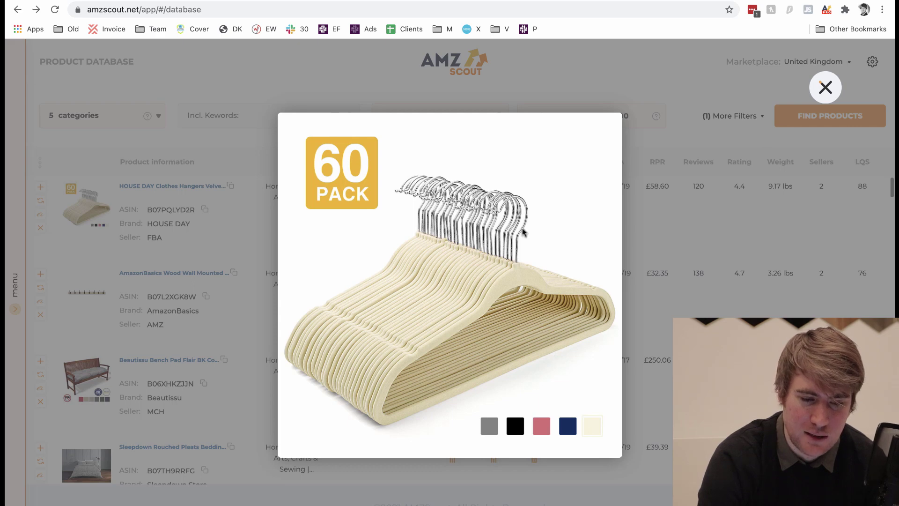
# - Close the enlarged image, open the HOUSE DAY clothes hangers listing on Amazon and look over the page and its price
pyautogui.click(826, 85)
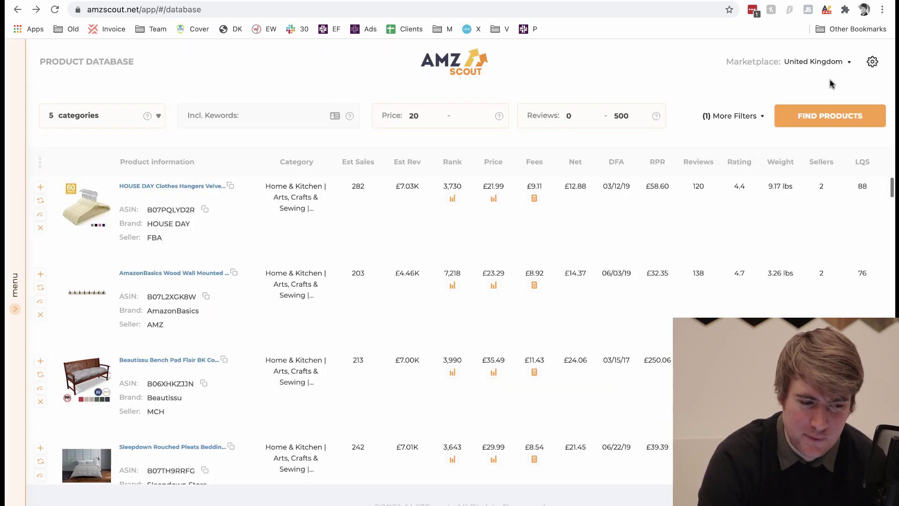
pyautogui.click(187, 187)
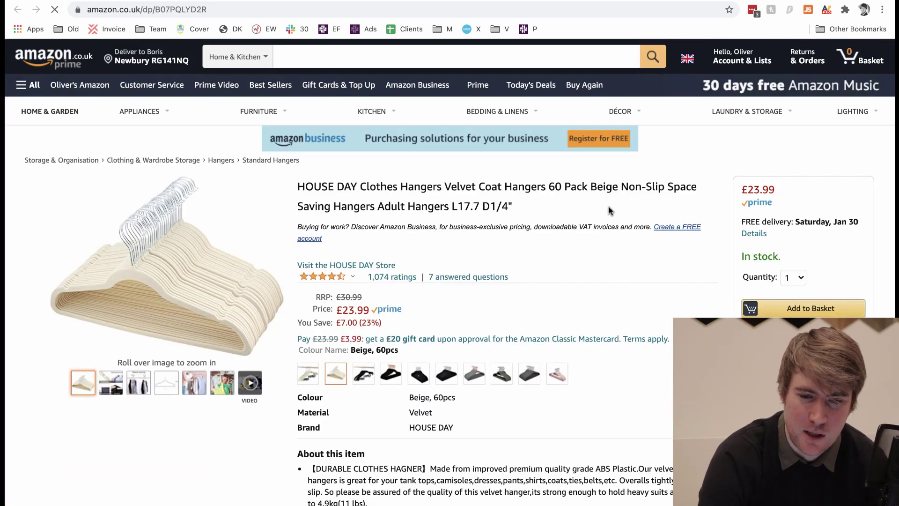
pyautogui.scroll(-3, 610, 211)
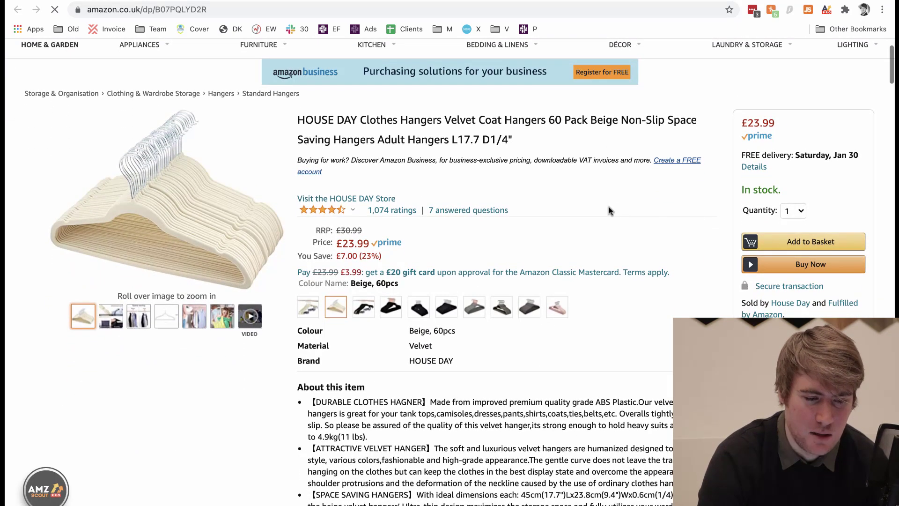
pyautogui.scroll(-5, 608, 210)
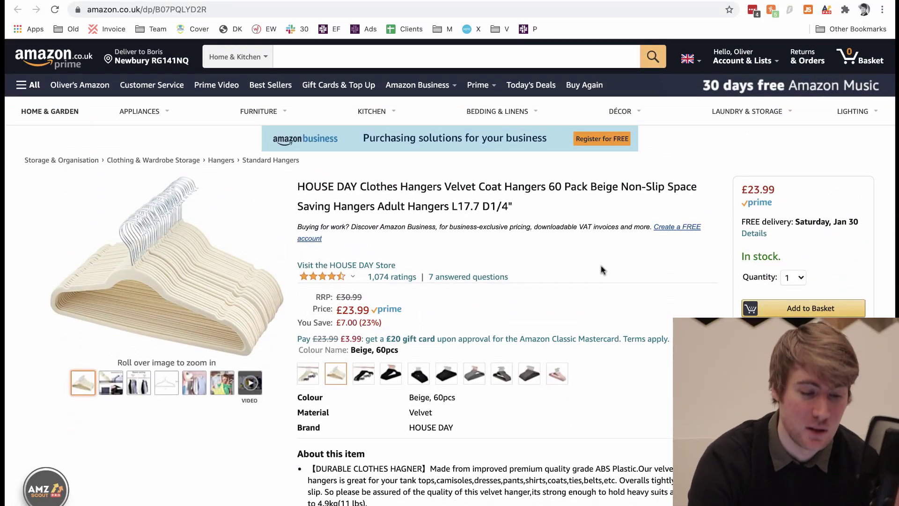
pyautogui.scroll(-10, 538, 260)
pyautogui.scroll(-20, 554, 318)
pyautogui.scroll(-5, 512, 230)
pyautogui.scroll(20, 474, 244)
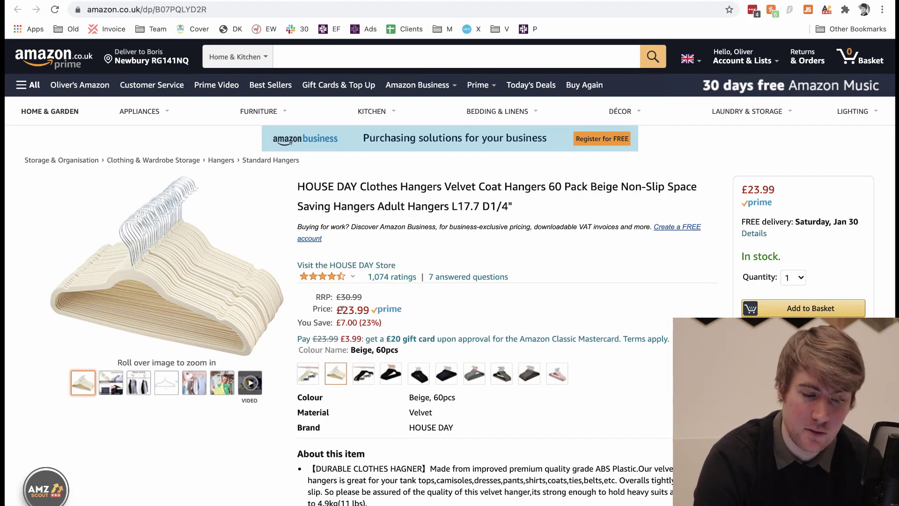
pyautogui.moveTo(337, 310); pyautogui.dragTo(370, 311)
pyautogui.click(491, 315)
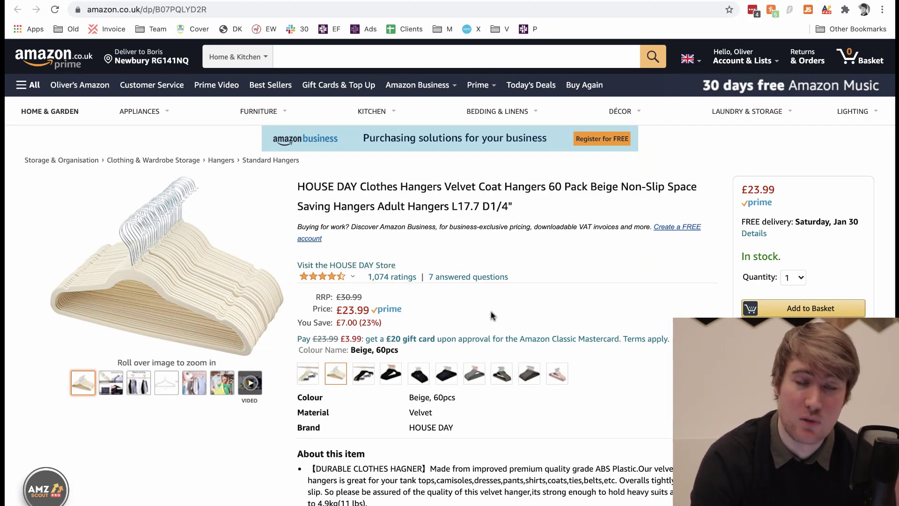
# - Find the technical details in the hanger listing and examine the package dimensions
pyautogui.scroll(-10, 461, 199)
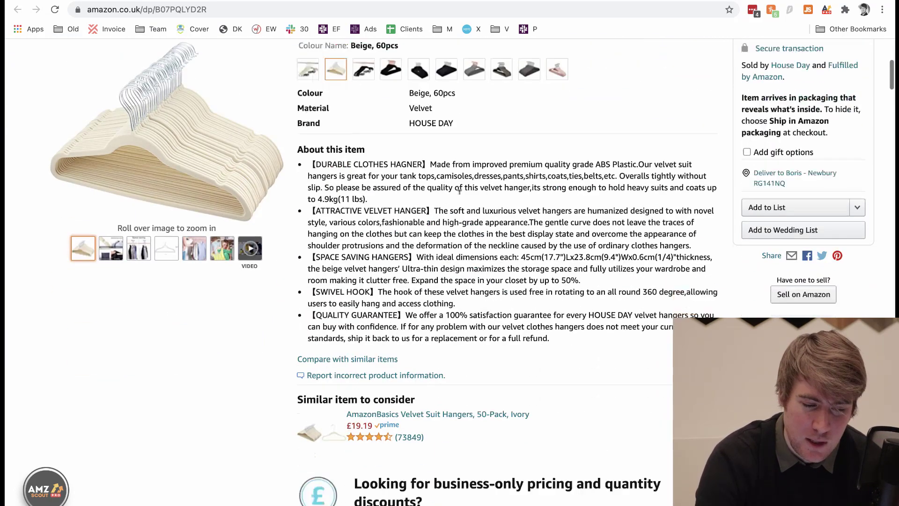
pyautogui.scroll(-15, 460, 199)
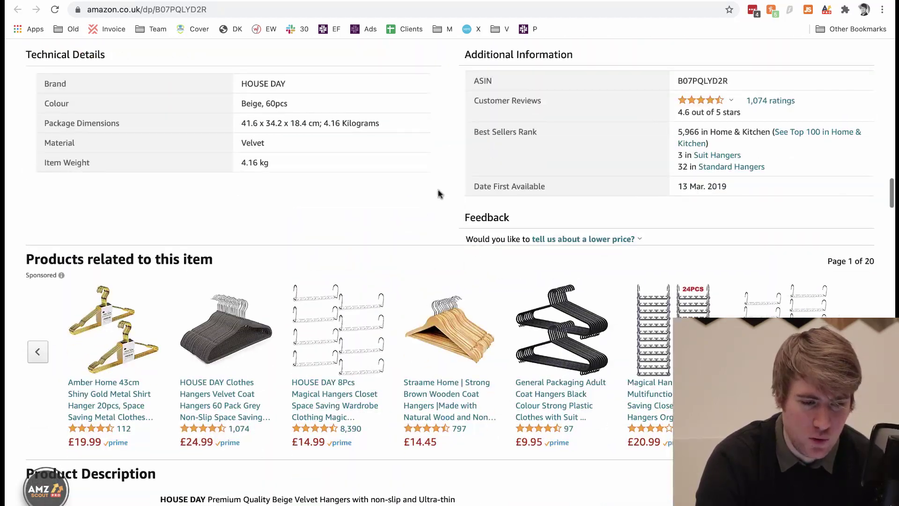
pyautogui.scroll(2, 458, 194)
pyautogui.moveTo(27, 112); pyautogui.dragTo(186, 116)
pyautogui.moveTo(44, 178); pyautogui.dragTo(407, 182)
pyautogui.click(406, 182)
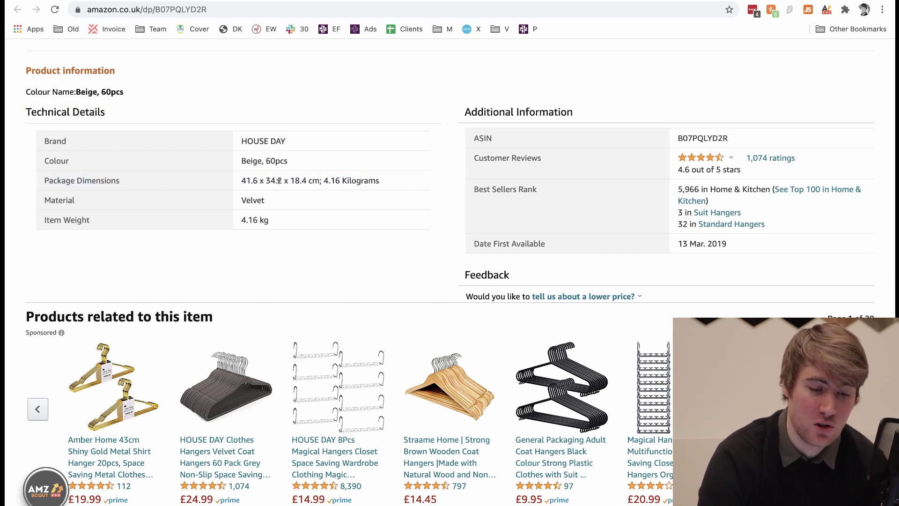
pyautogui.moveTo(239, 182); pyautogui.dragTo(383, 185)
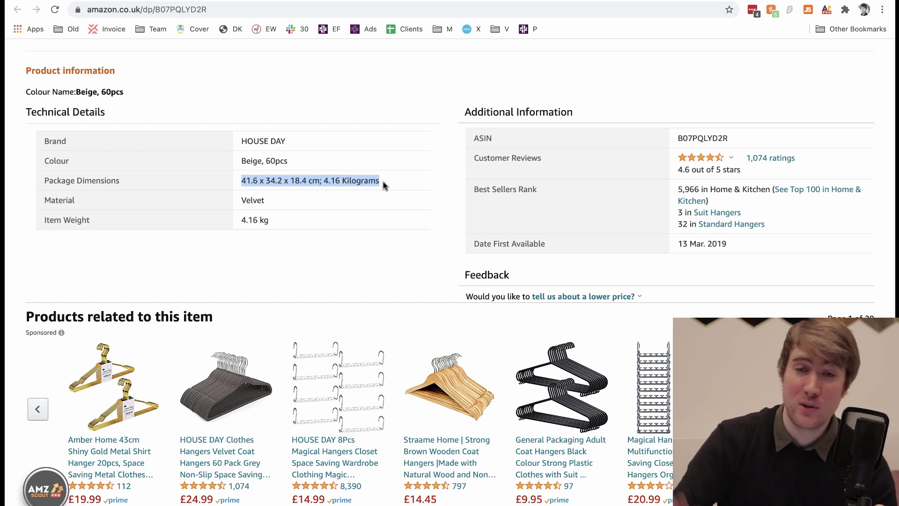
pyautogui.click(383, 184)
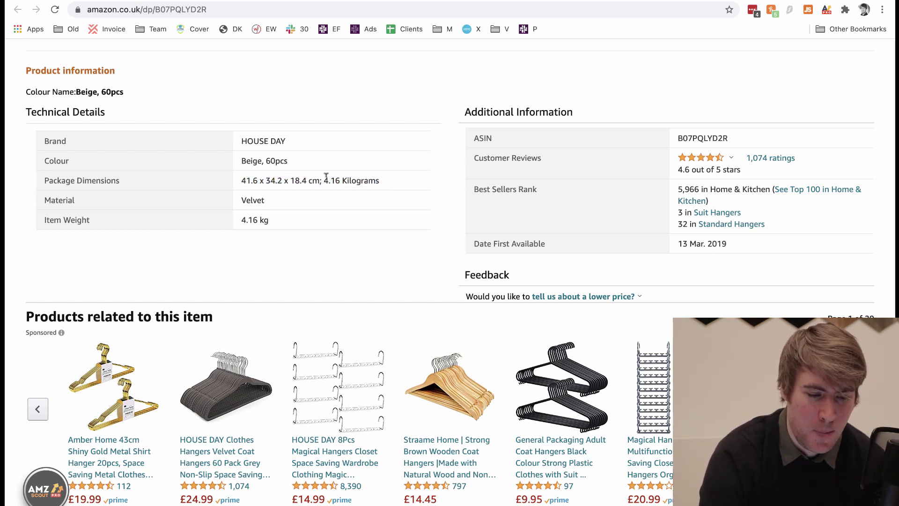
# - Check the package weight together with the dimensions, and return to the beginning of the hanger listing
pyautogui.moveTo(323, 181); pyautogui.dragTo(396, 181)
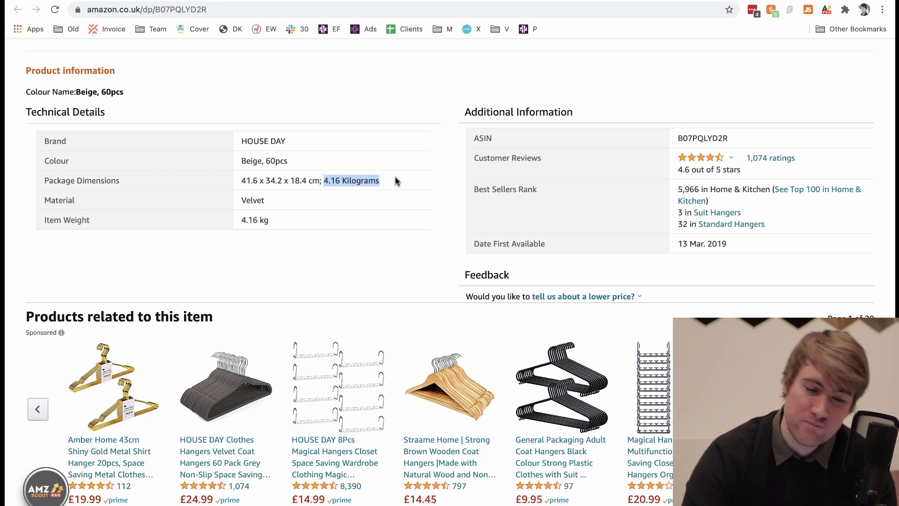
pyautogui.moveTo(396, 181); pyautogui.dragTo(240, 179)
pyautogui.moveTo(242, 178); pyautogui.dragTo(423, 180)
pyautogui.click(409, 186)
pyautogui.click(242, 182)
pyautogui.click(399, 187)
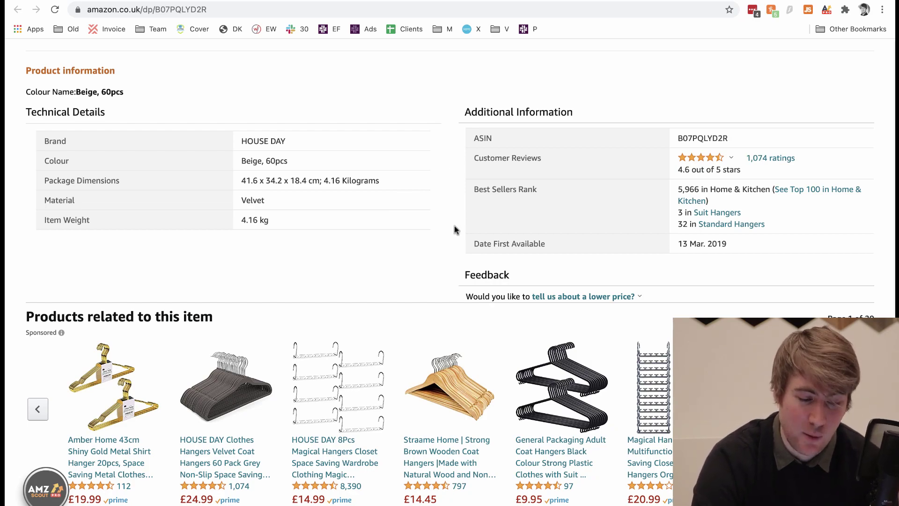
pyautogui.scroll(-5, 456, 201)
pyautogui.scroll(15, 455, 220)
pyautogui.scroll(5, 455, 223)
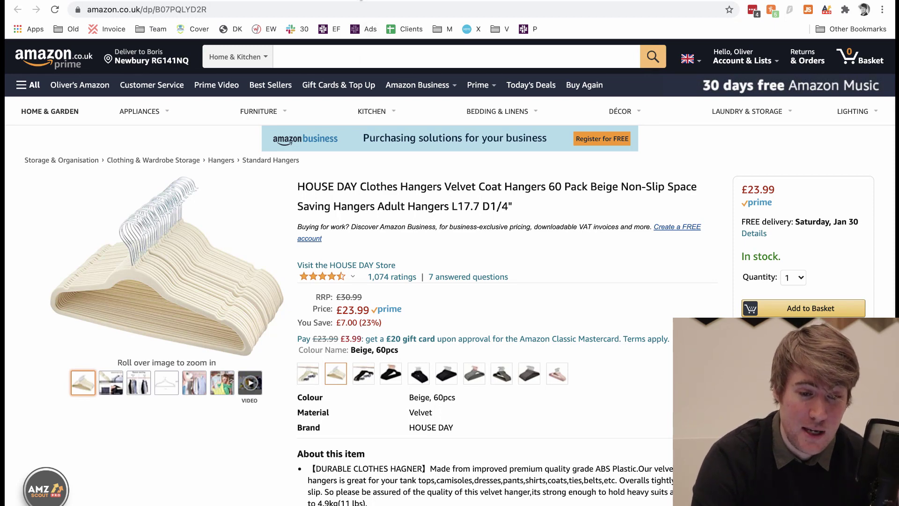
# - Open the amazon.co.uk homepage separately from the hanger listing
pyautogui.click(507, 6)
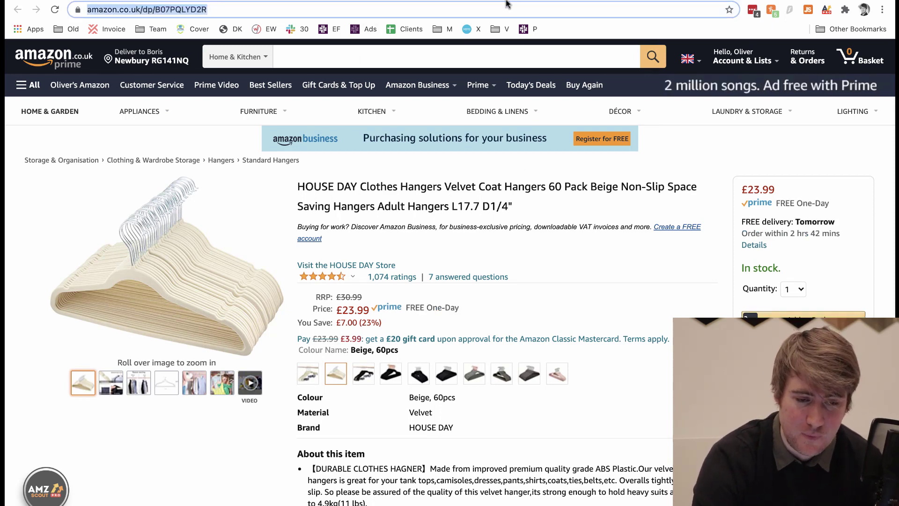
pyautogui.write('amazon.co.uk')
pyautogui.press('Return')
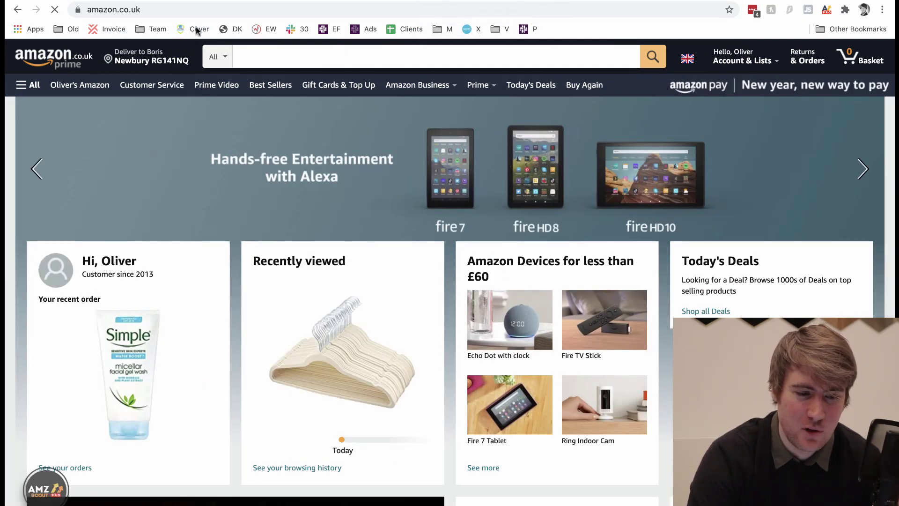
# - Return to the HOUSE DAY hanger listing and browse its product images
pyautogui.click(465, 1)
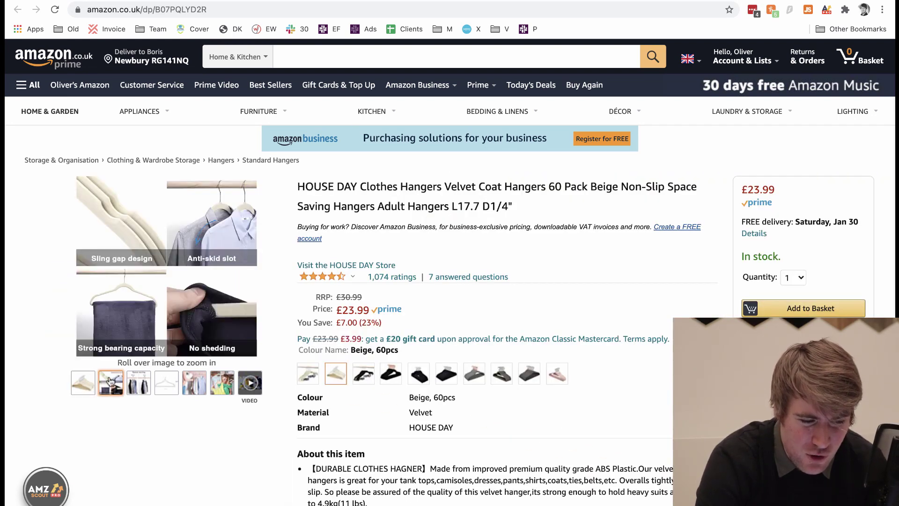
pyautogui.moveTo(141, 382)
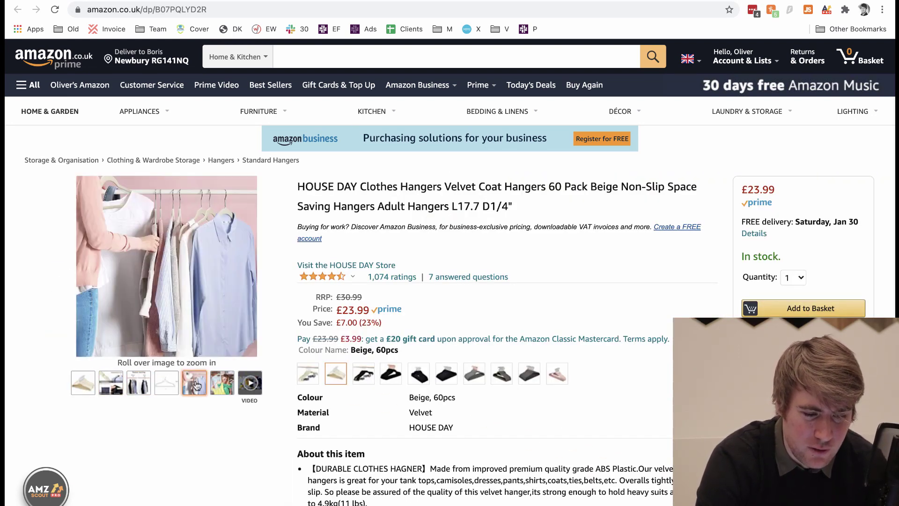
pyautogui.moveTo(246, 384)
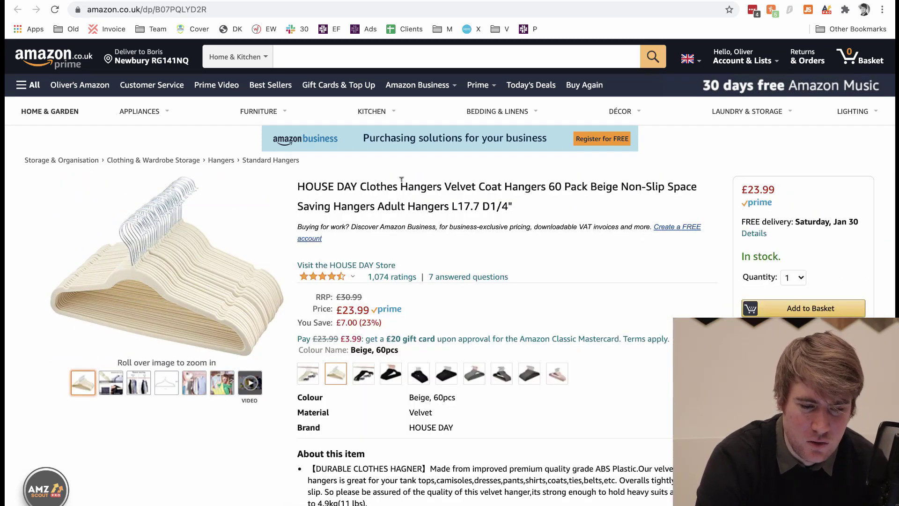
# - Copy "Velvet Coat Hangers" from the listing title and search for it in all departments from the Amazon homepage
pyautogui.moveTo(444, 186); pyautogui.dragTo(546, 178)
pyautogui.press('super+c')
pyautogui.click(491, 1)
pyautogui.click(431, 47)
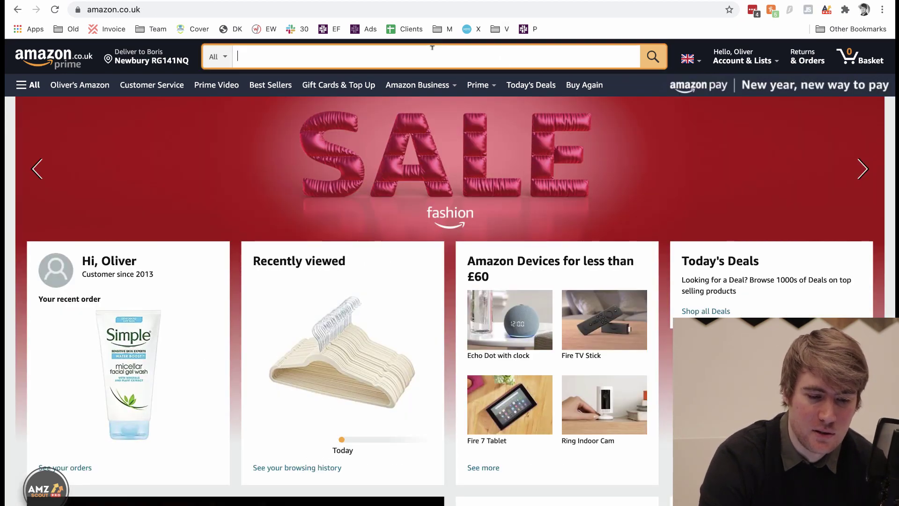
pyautogui.press('super+v')
pyautogui.press('Return')
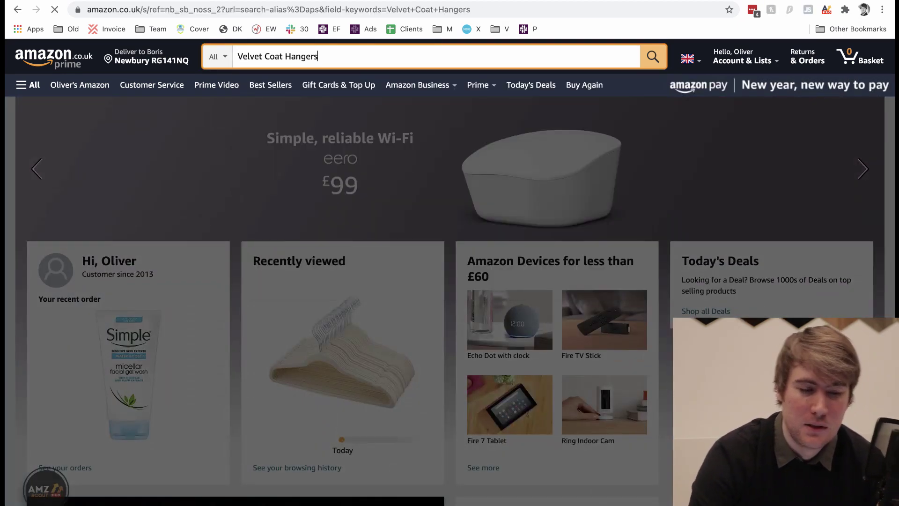
# - Look through the Velvet Coat Hangers search results, comparing the competing products' prices and review counts
pyautogui.scroll(-6, 554, 300)
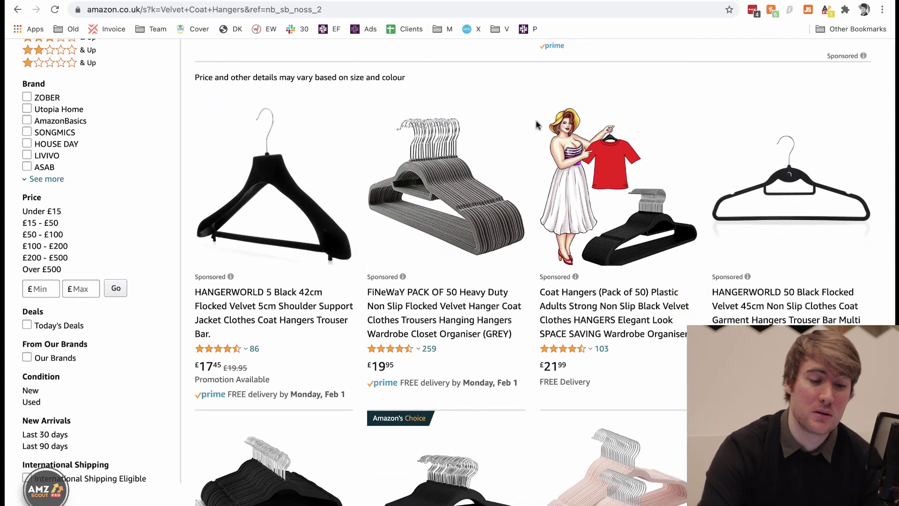
pyautogui.scroll(6, 538, 140)
pyautogui.scroll(-10, 546, 211)
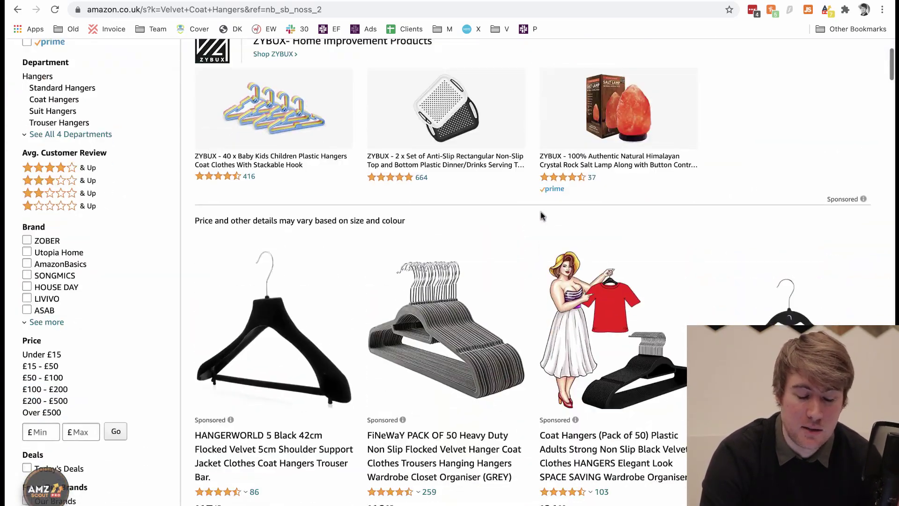
pyautogui.scroll(-2, 551, 203)
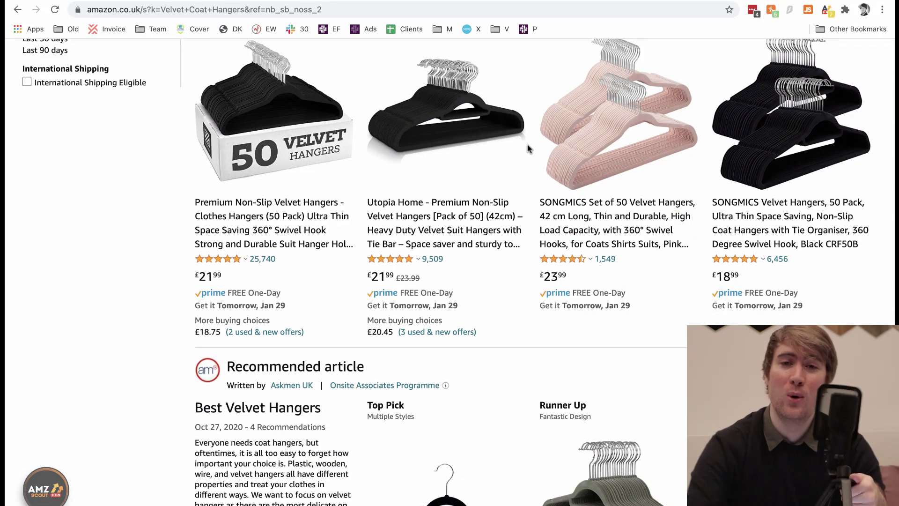
pyautogui.scroll(-18, 527, 149)
pyautogui.scroll(-6, 528, 149)
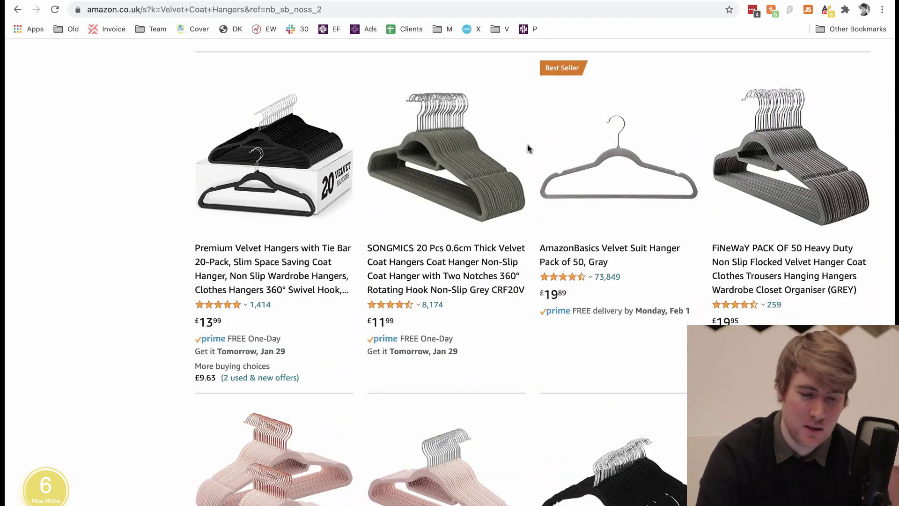
pyautogui.scroll(-4, 527, 148)
pyautogui.scroll(20, 527, 148)
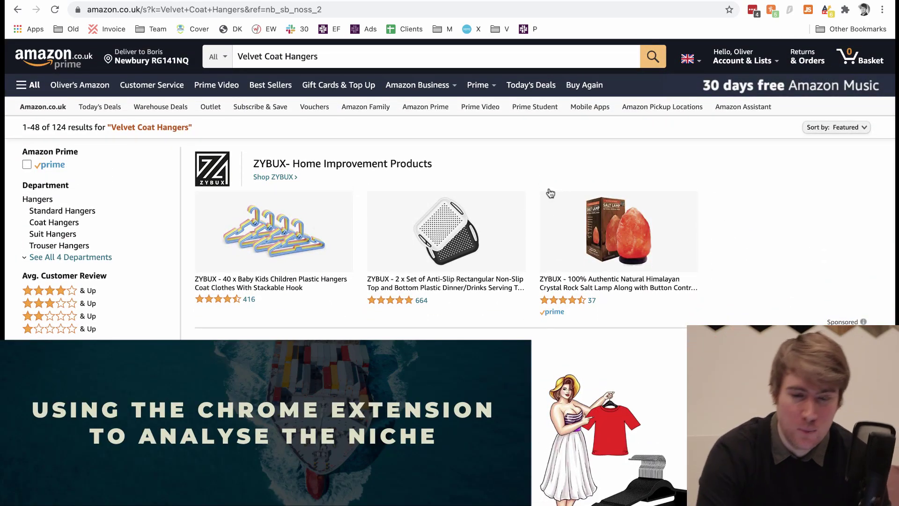
# - Run the AMZScout PRO extension on the Velvet Coat Hangers results and view the overall niche score
pyautogui.click(827, 9)
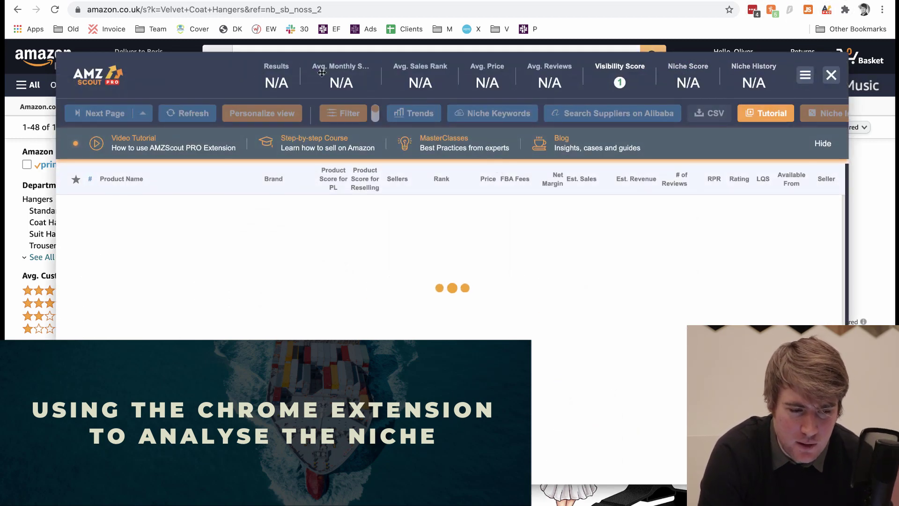
pyautogui.moveTo(238, 69); pyautogui.dragTo(209, 71)
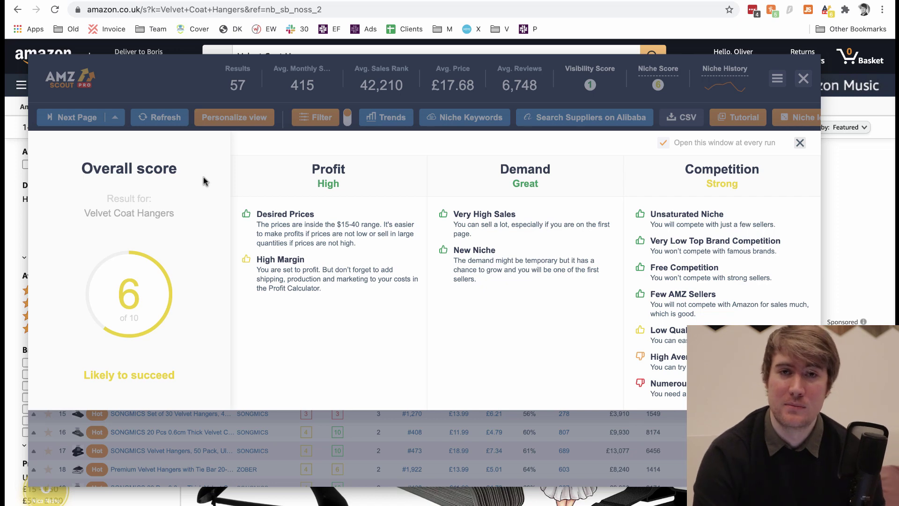
pyautogui.scroll(-1, 621, 300)
pyautogui.scroll(1, 634, 320)
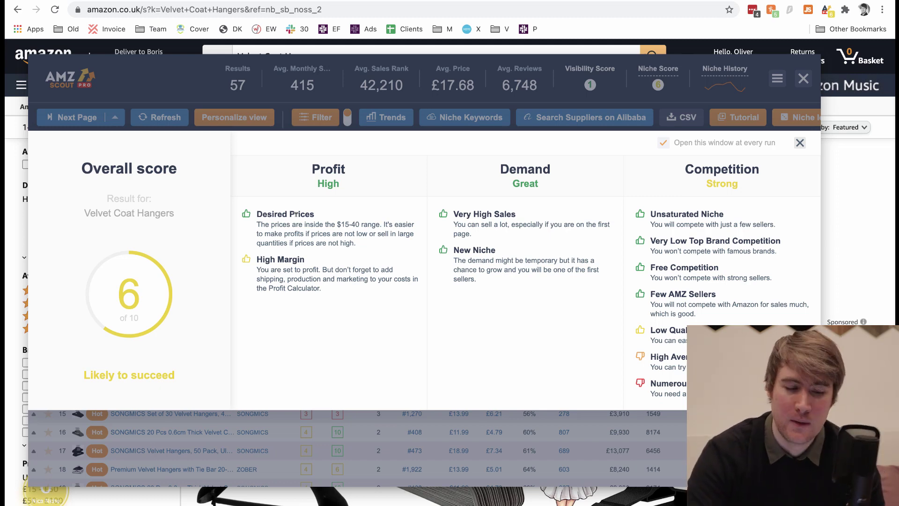
# - Examine the Profit and Demand ratings of the Velvet Coat Hangers niche and the reasons given for them
pyautogui.moveTo(312, 165); pyautogui.dragTo(350, 189)
pyautogui.moveTo(257, 217); pyautogui.dragTo(306, 280)
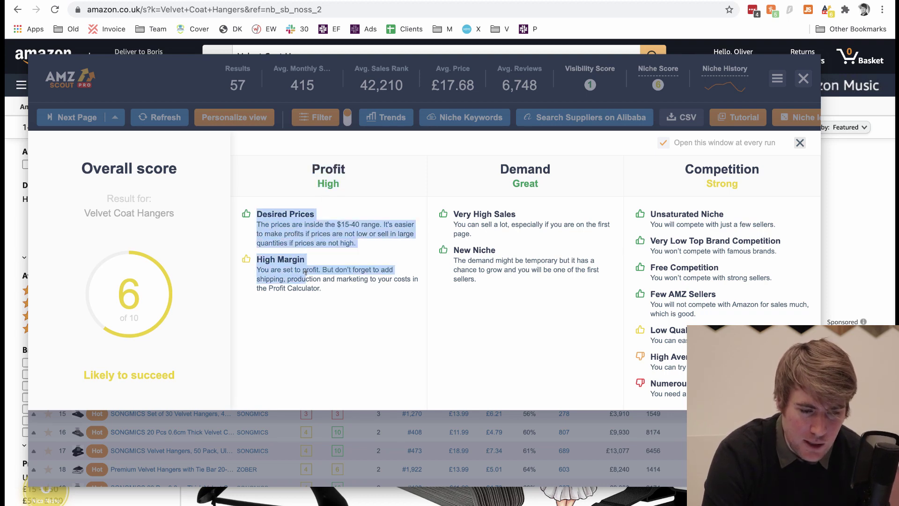
pyautogui.click(345, 228)
pyautogui.moveTo(256, 214); pyautogui.dragTo(368, 279)
pyautogui.click(367, 279)
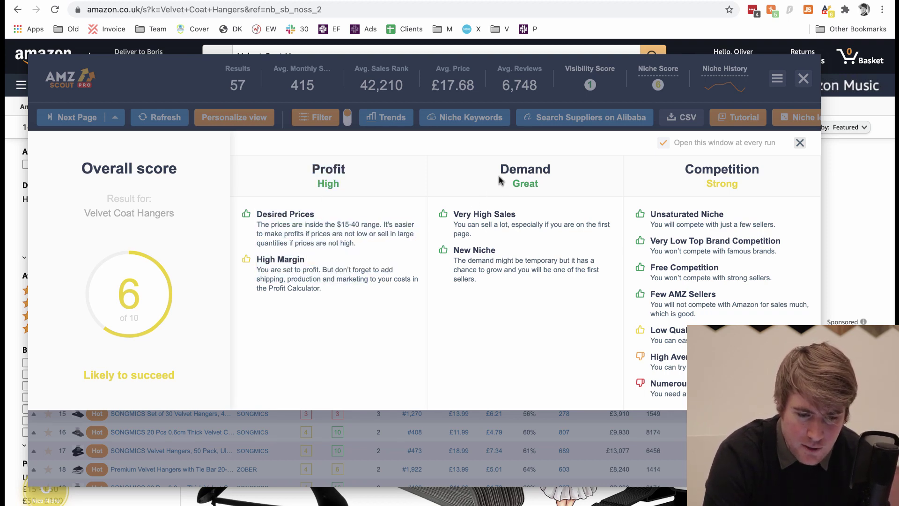
pyautogui.moveTo(500, 169); pyautogui.dragTo(512, 261)
pyautogui.click(539, 307)
# - Examine the Competition rating of the niche and its individual positive and negative factors
pyautogui.moveTo(685, 167); pyautogui.dragTo(738, 287)
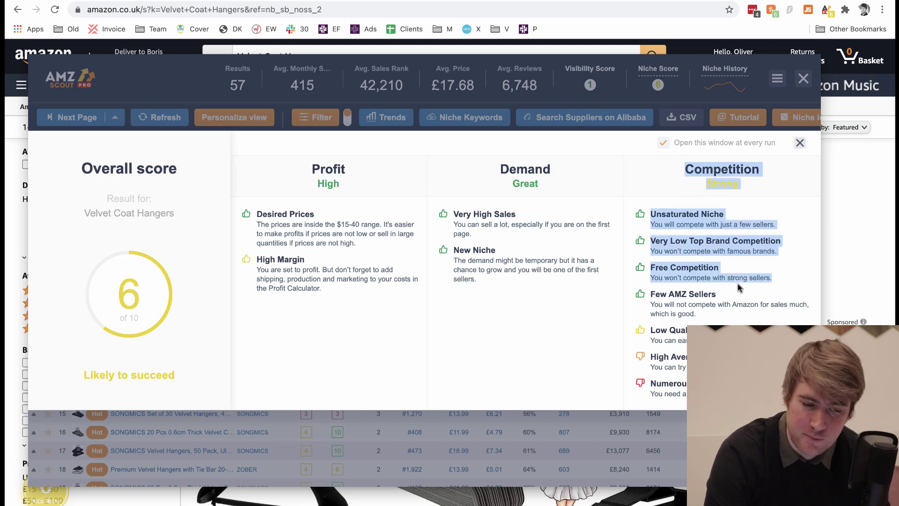
pyautogui.click(735, 326)
pyautogui.moveTo(716, 395); pyautogui.dragTo(645, 218)
pyautogui.click(645, 218)
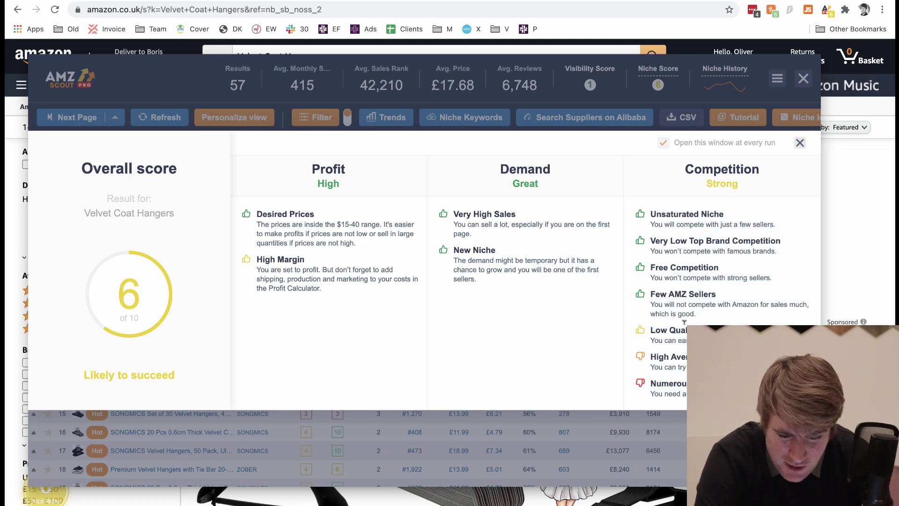
pyautogui.doubleClick(660, 383)
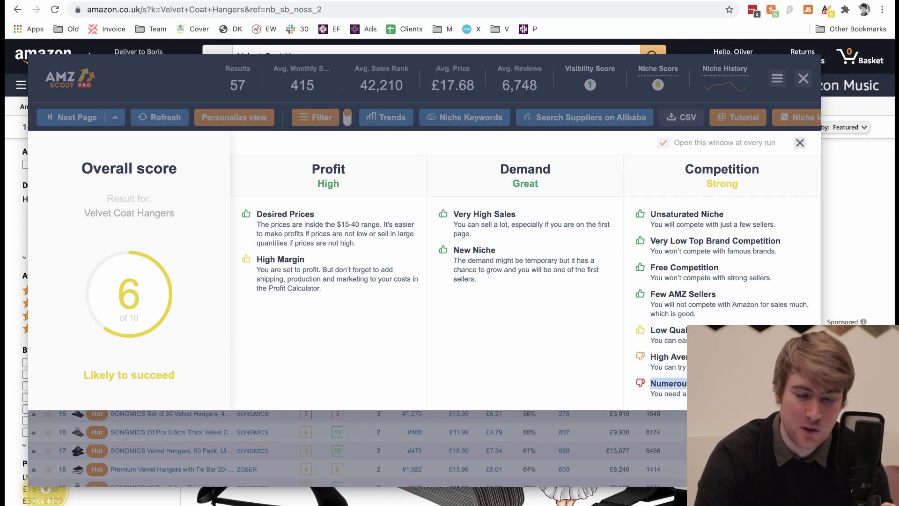
pyautogui.click(702, 384)
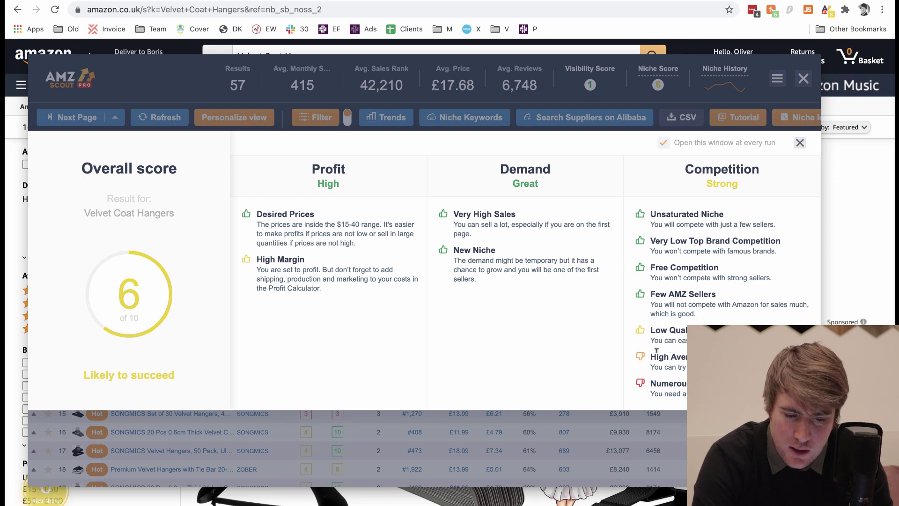
# - Review the listing quality, Amazon seller and top brand factors in the Competition rating, along with the niche's overall score
pyautogui.moveTo(650, 352); pyautogui.dragTo(721, 357)
pyautogui.click(682, 337)
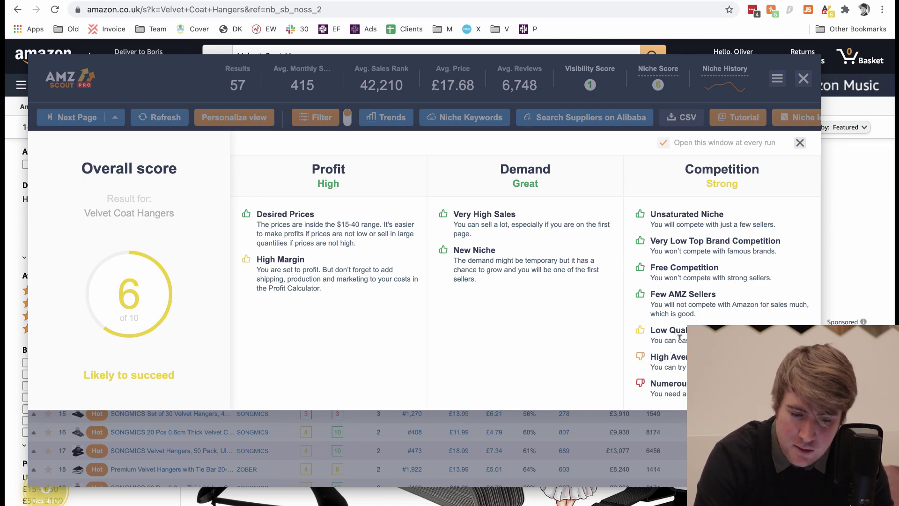
pyautogui.moveTo(650, 329); pyautogui.dragTo(731, 330)
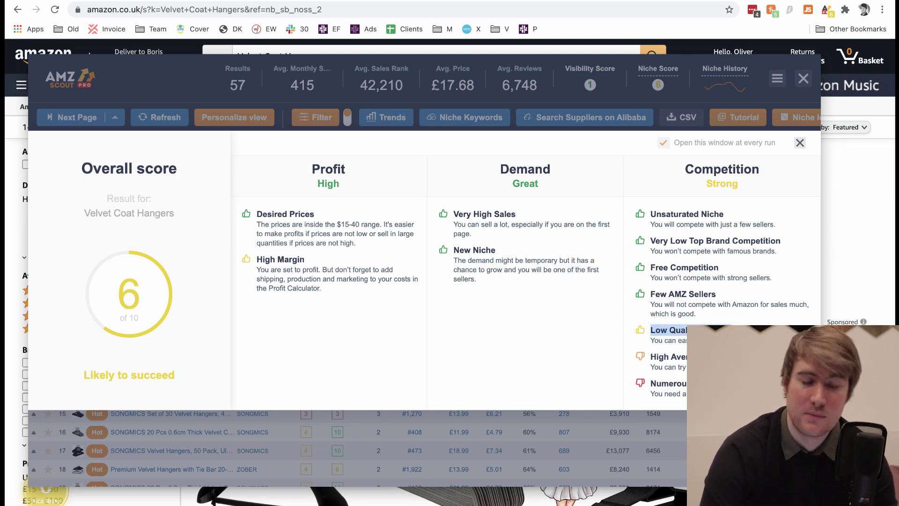
pyautogui.click(677, 289)
pyautogui.moveTo(649, 294); pyautogui.dragTo(721, 295)
pyautogui.click(689, 287)
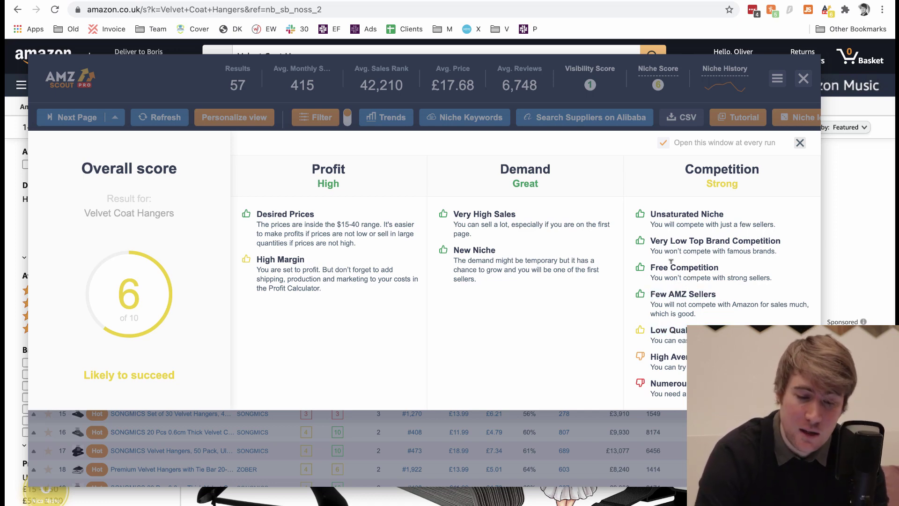
pyautogui.moveTo(650, 240); pyautogui.dragTo(777, 240)
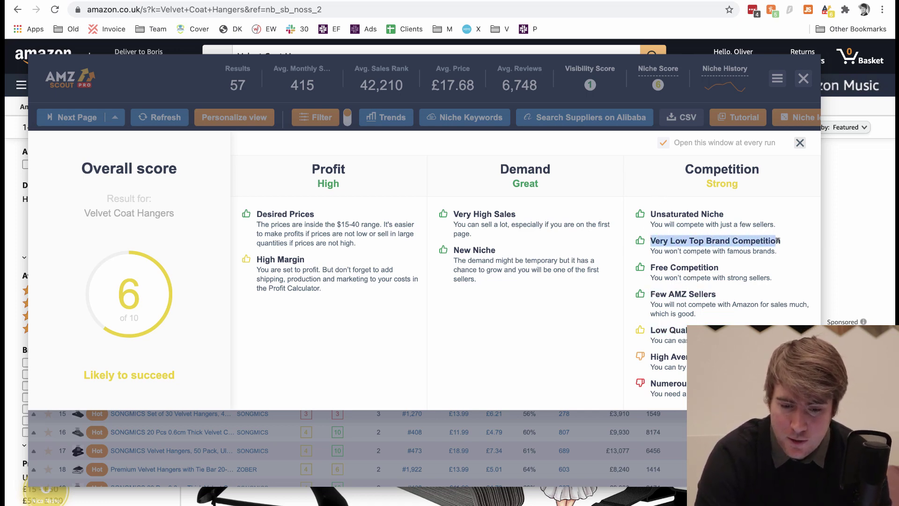
pyautogui.click(778, 240)
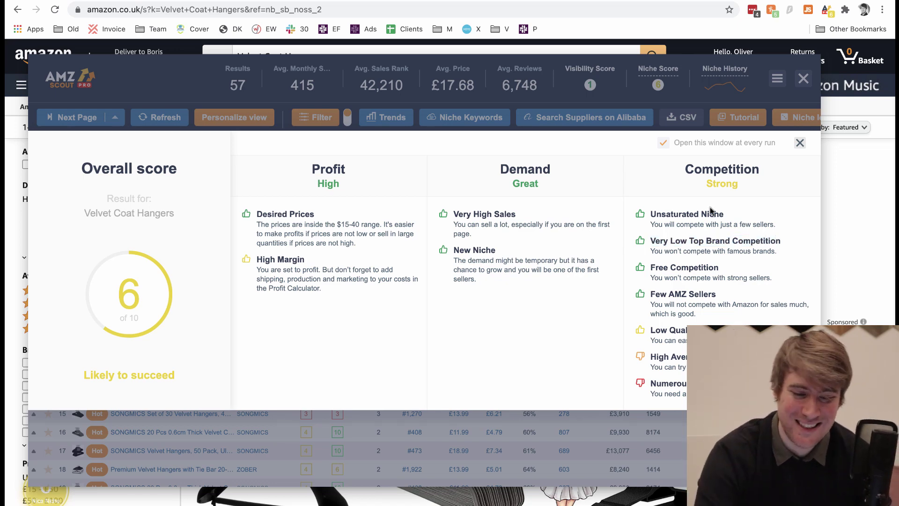
pyautogui.moveTo(101, 258); pyautogui.dragTo(98, 175)
pyautogui.click(168, 315)
pyautogui.click(97, 175)
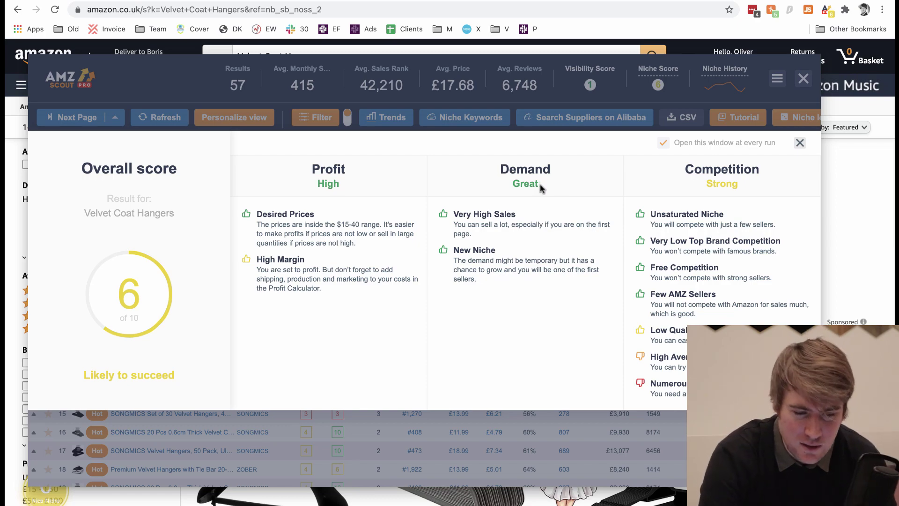
# - Close the niche score summary and dismiss the niche suggestion hint to get back to the product table
pyautogui.click(800, 144)
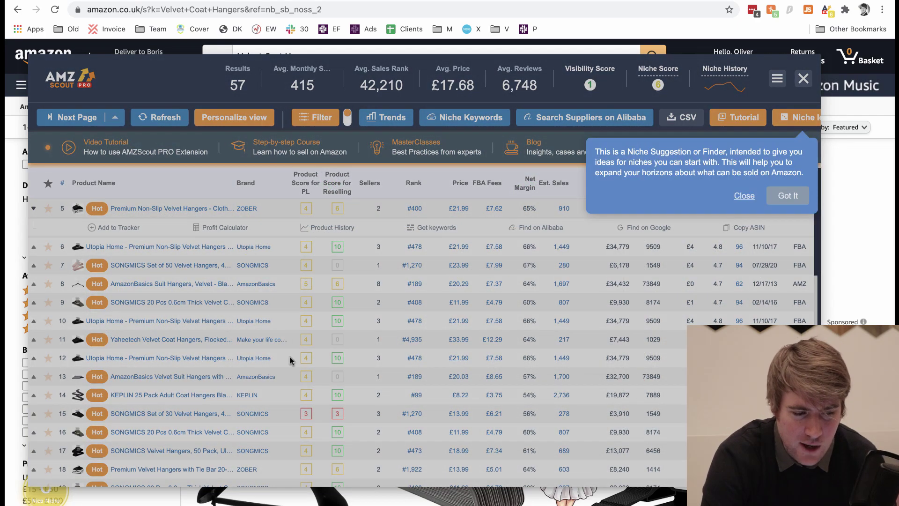
pyautogui.click(797, 196)
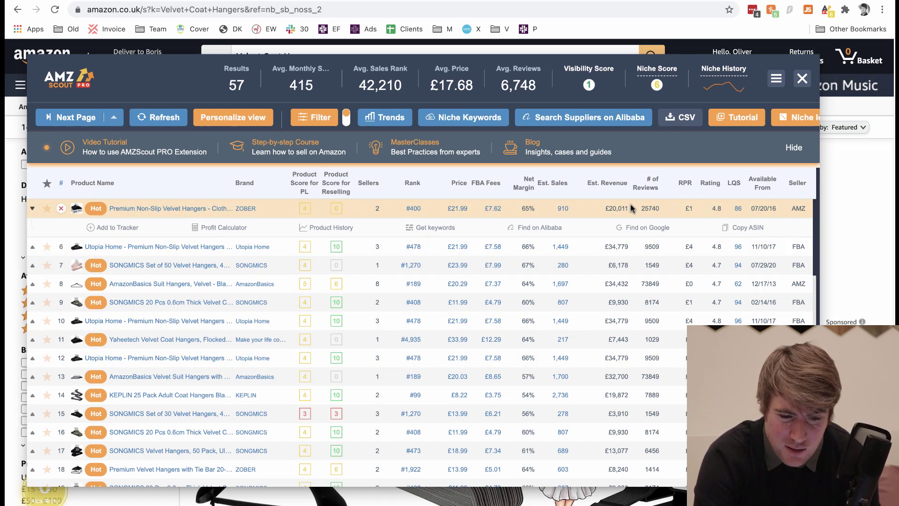
pyautogui.click(779, 79)
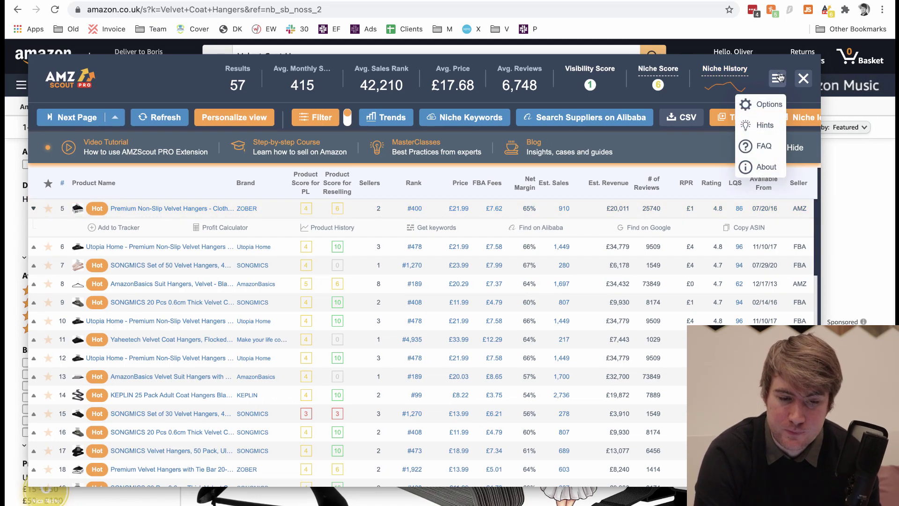
pyautogui.click(779, 79)
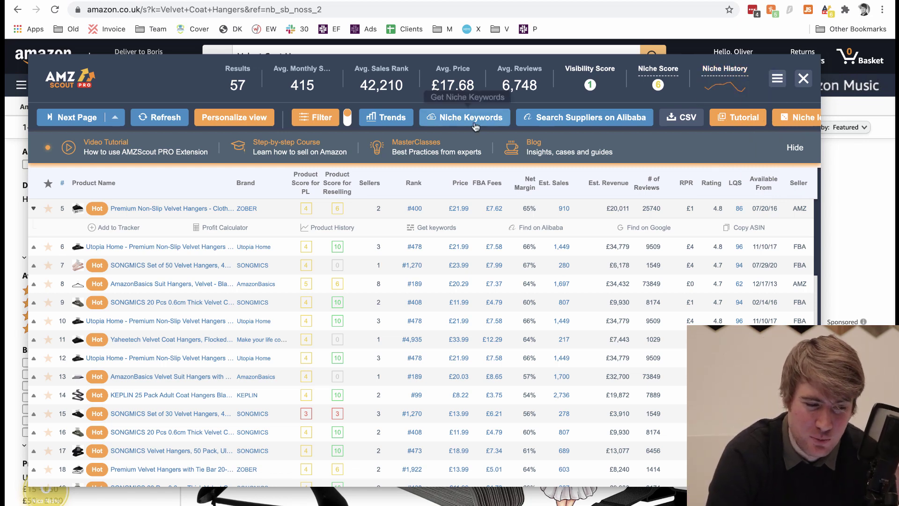
# - Examine the Niche History chart with only Rank shown and with only Sales shown, and close it
pyautogui.click(721, 88)
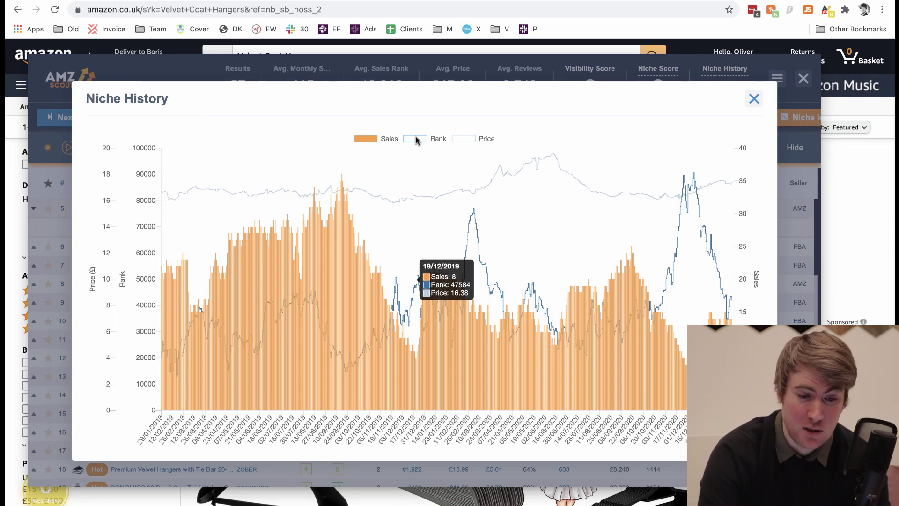
pyautogui.click(366, 139)
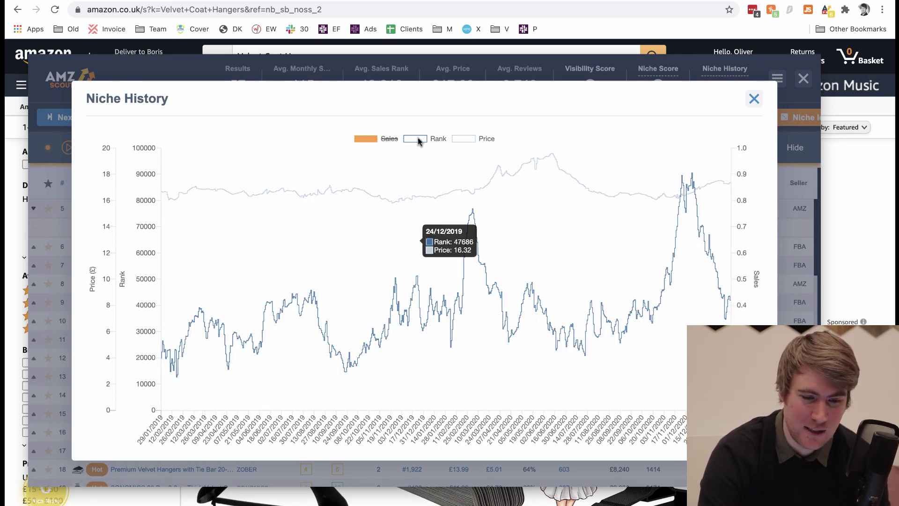
pyautogui.click(459, 139)
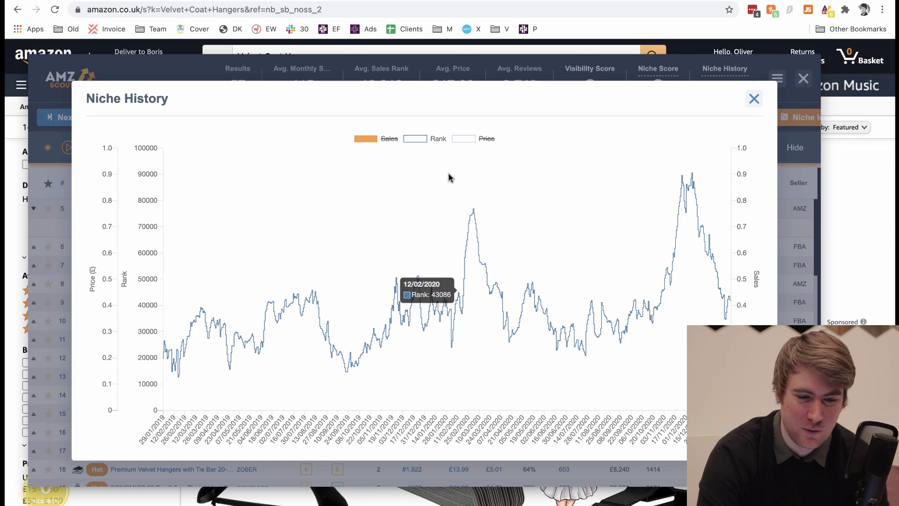
pyautogui.click(414, 139)
pyautogui.click(366, 138)
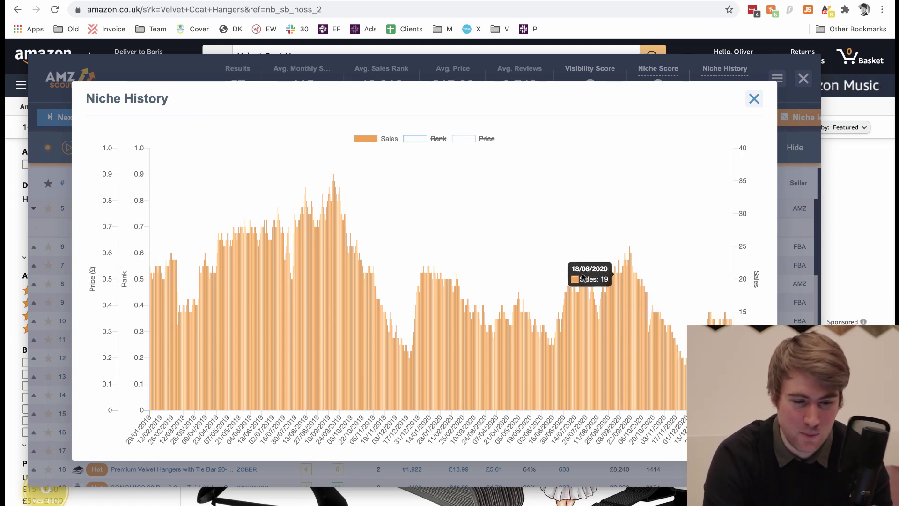
pyautogui.click(753, 100)
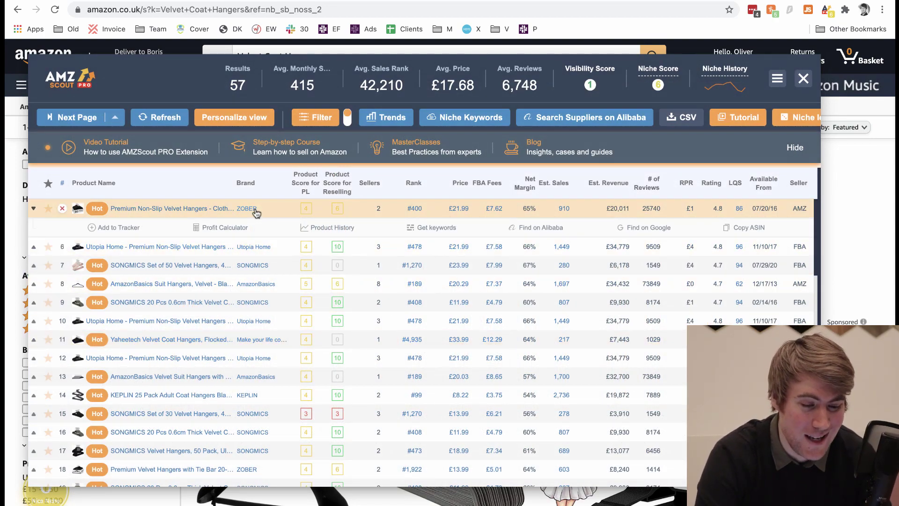
# - Sort the velvet hanger products by estimated revenue from highest to lowest and examine how revenue is spread across the competitors
pyautogui.click(612, 187)
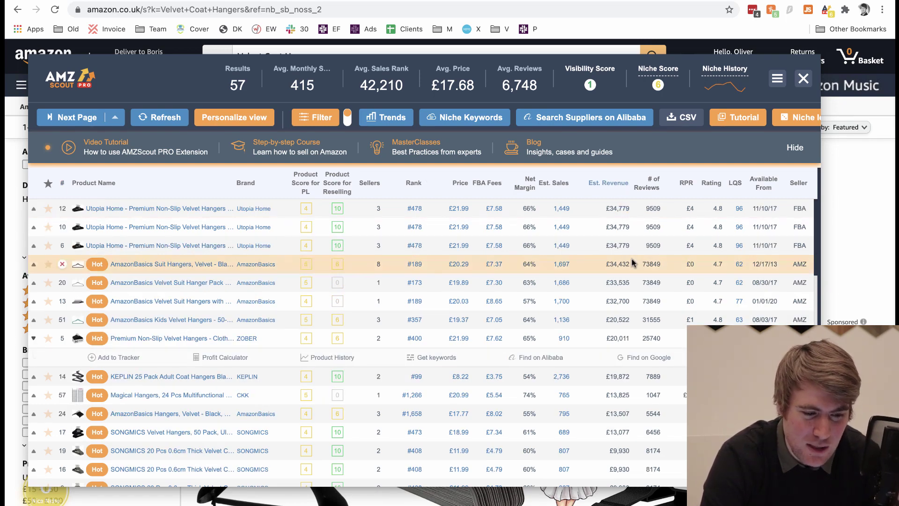
pyautogui.scroll(-1, 614, 316)
pyautogui.scroll(1, 613, 315)
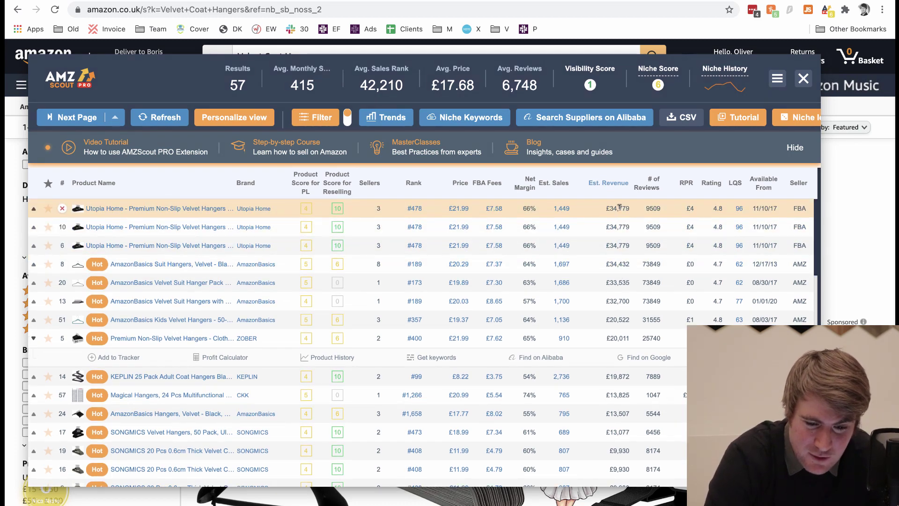
pyautogui.scroll(-2, 621, 313)
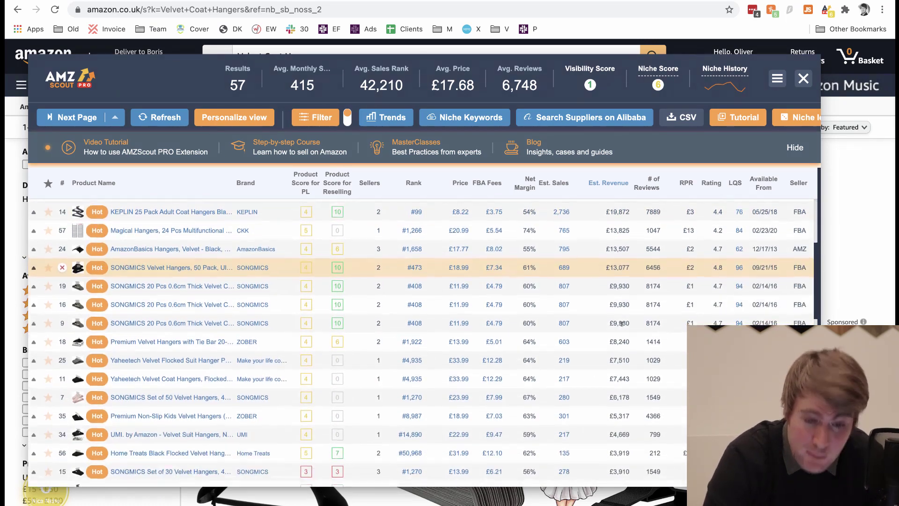
pyautogui.scroll(-1, 621, 313)
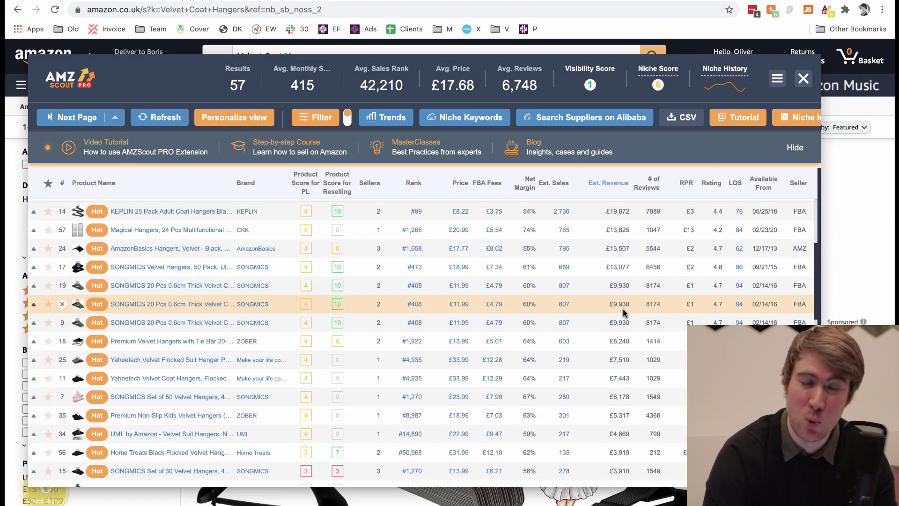
pyautogui.scroll(-2, 623, 309)
pyautogui.scroll(-2, 620, 323)
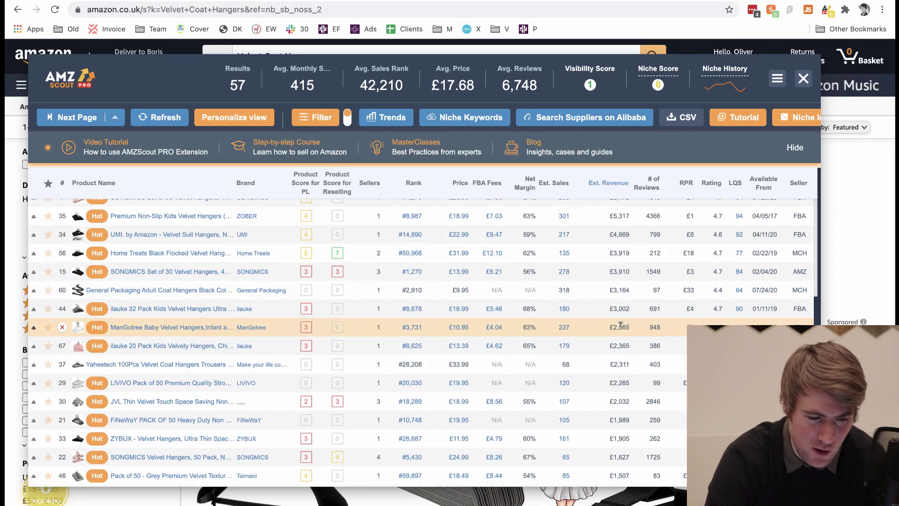
pyautogui.scroll(-2, 620, 324)
pyautogui.scroll(10, 606, 276)
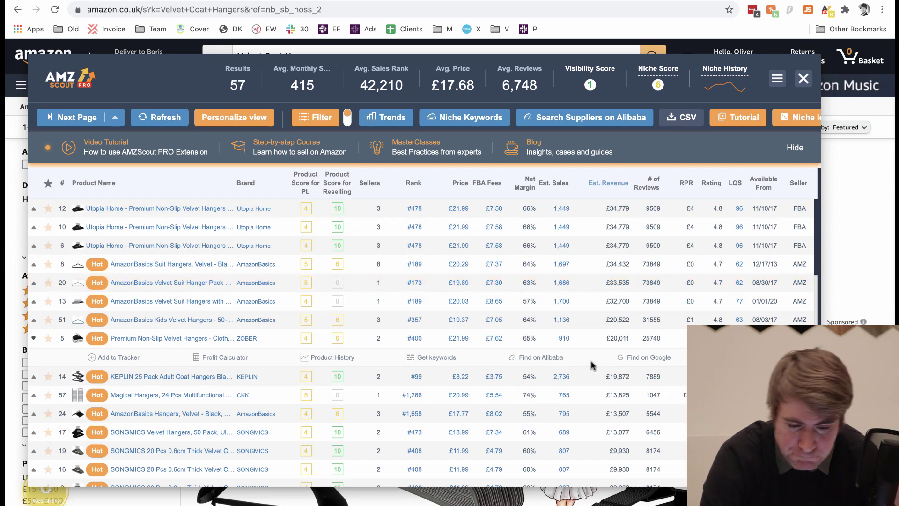
pyautogui.scroll(-1, 623, 367)
pyautogui.scroll(1, 626, 367)
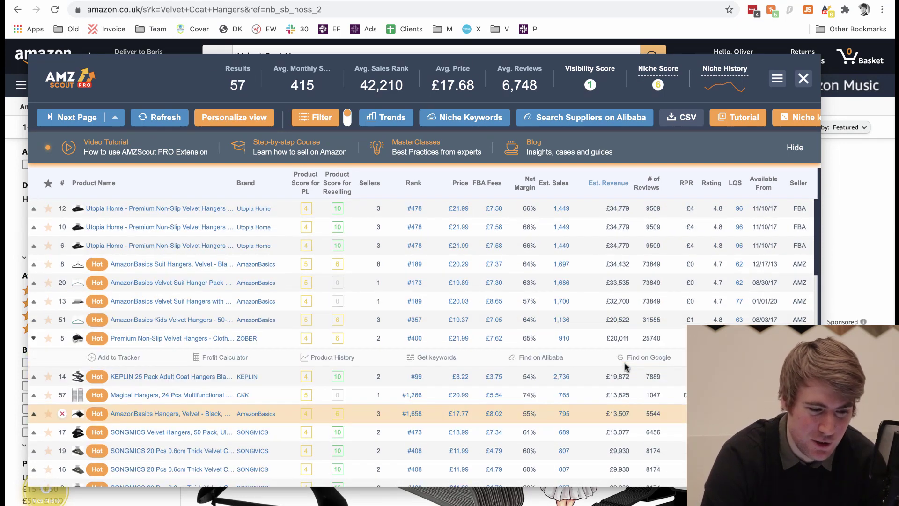
# - Sort the products by number of reviews from highest to lowest and compare the review counts down the table
pyautogui.click(655, 185)
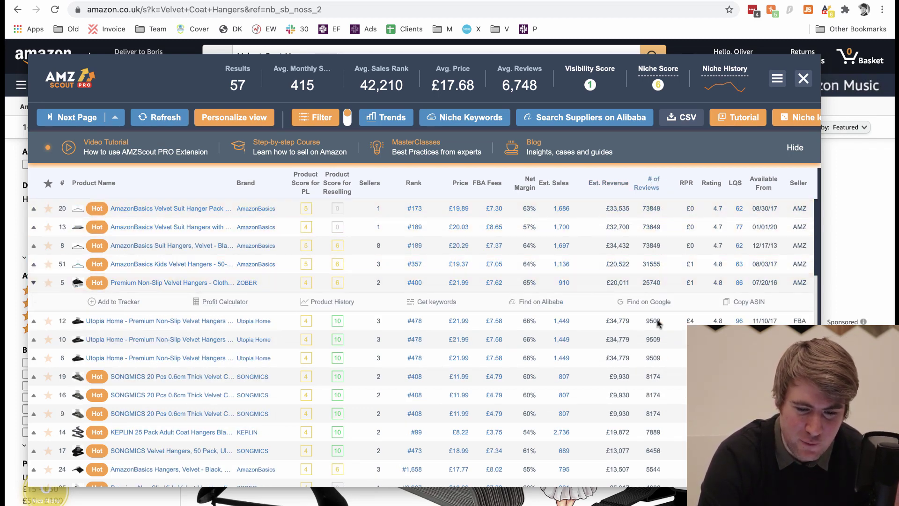
pyautogui.scroll(-3, 658, 327)
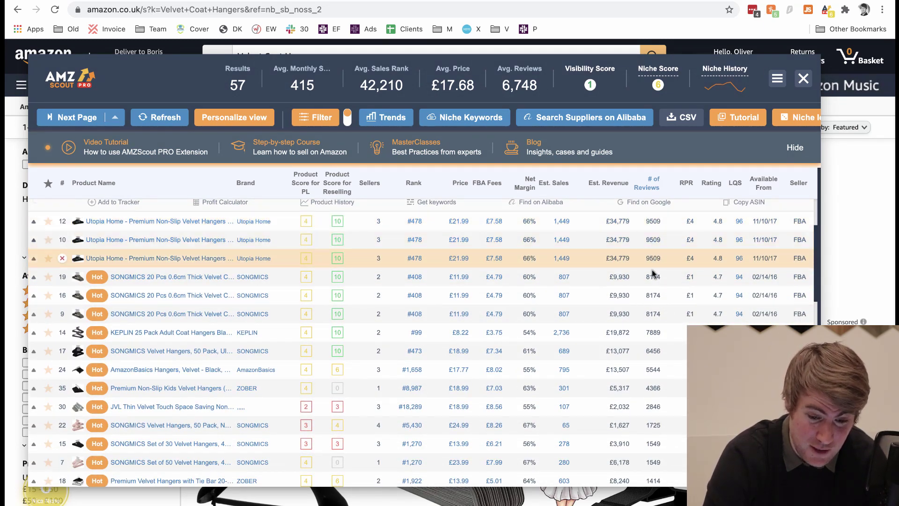
pyautogui.scroll(-3, 651, 358)
pyautogui.scroll(-3, 652, 362)
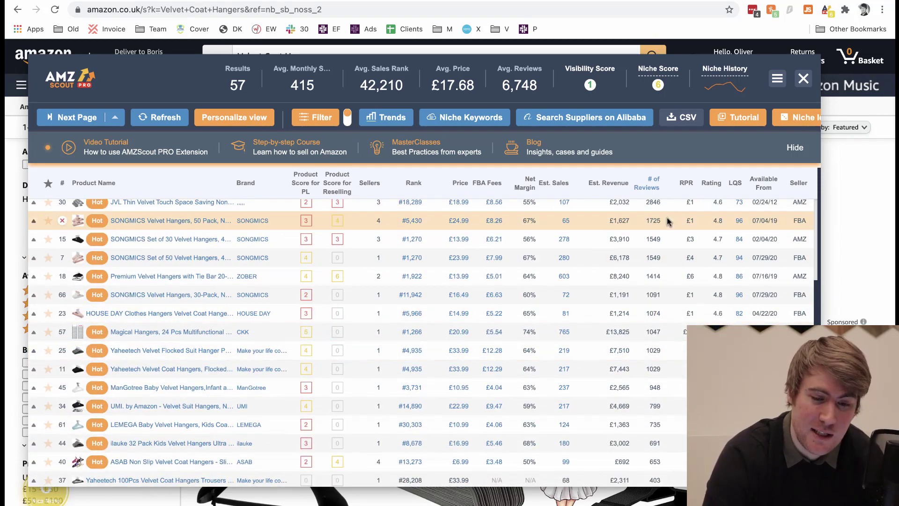
# - Close the AMZScout PRO extension and look through the Velvet Coat Hangers listings on Amazon
pyautogui.click(803, 78)
pyautogui.scroll(-8, 524, 187)
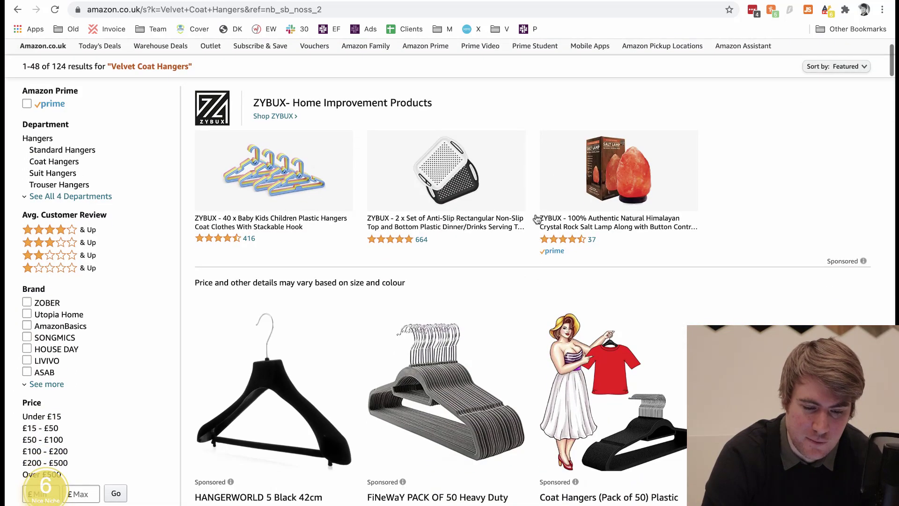
pyautogui.scroll(-5, 520, 152)
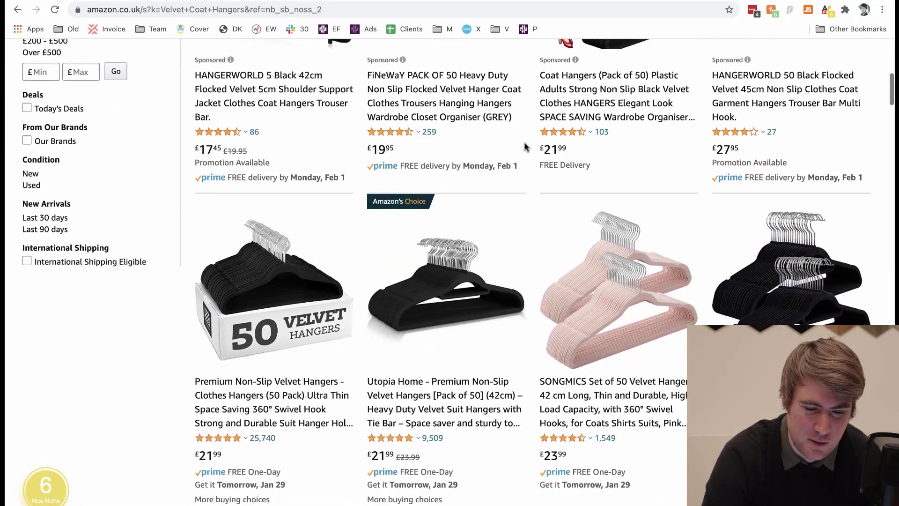
pyautogui.scroll(-15, 527, 202)
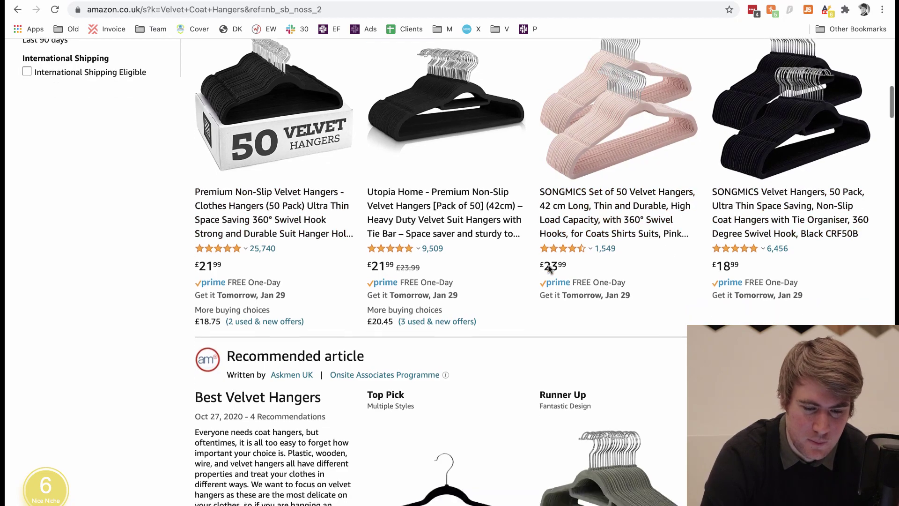
pyautogui.scroll(20, 527, 200)
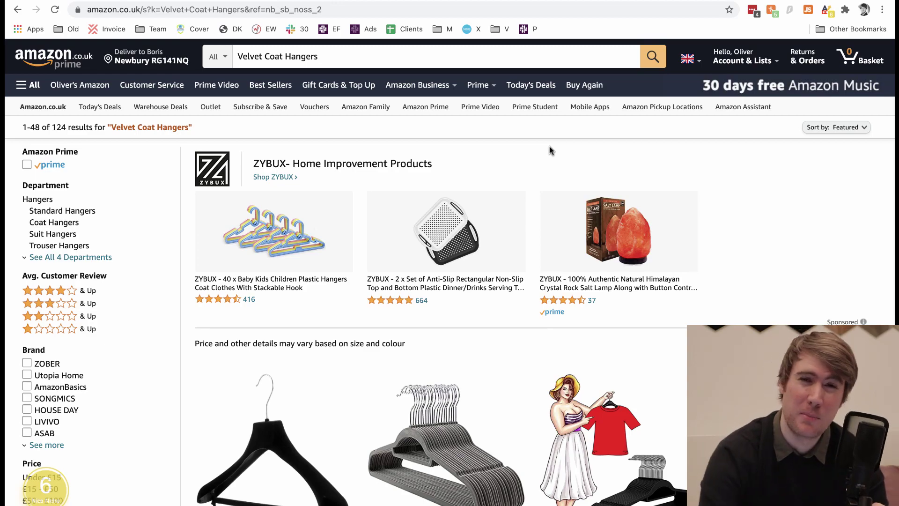
pyautogui.scroll(-15, 536, 192)
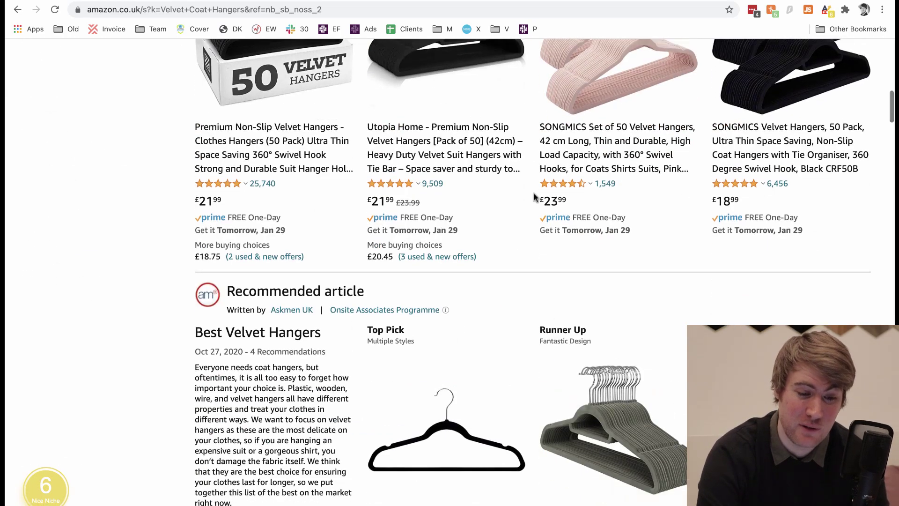
pyautogui.scroll(-10, 534, 220)
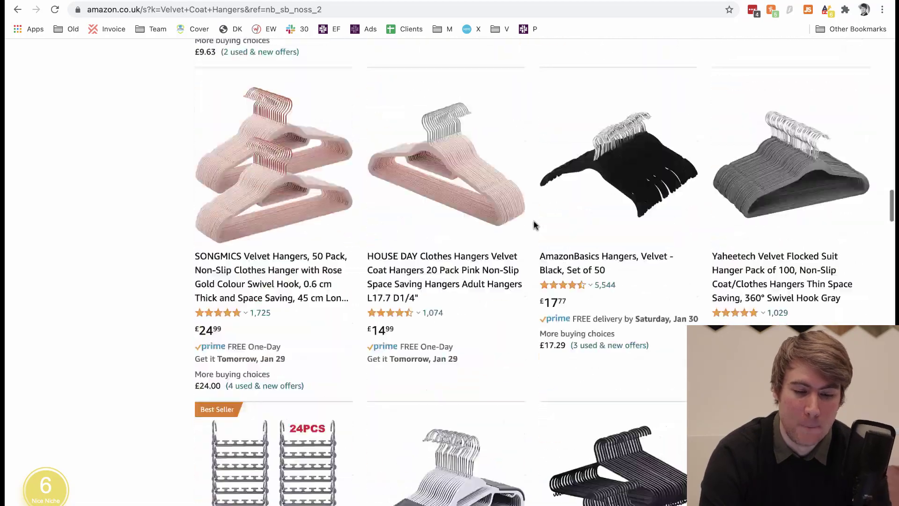
pyautogui.scroll(15, 536, 224)
pyautogui.scroll(7, 534, 224)
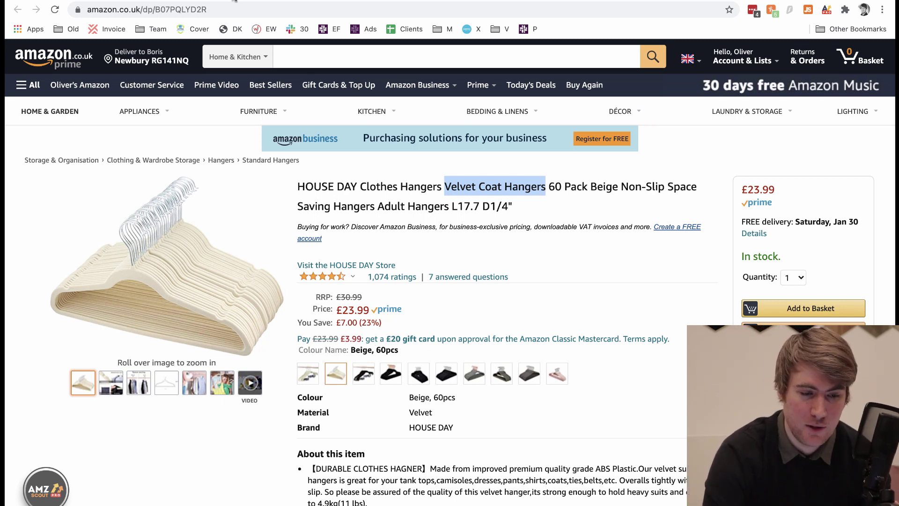
# - Return to the AMZScout product database and look through the home products listed below the velvet hangers for another niche idea
pyautogui.click(233, 0)
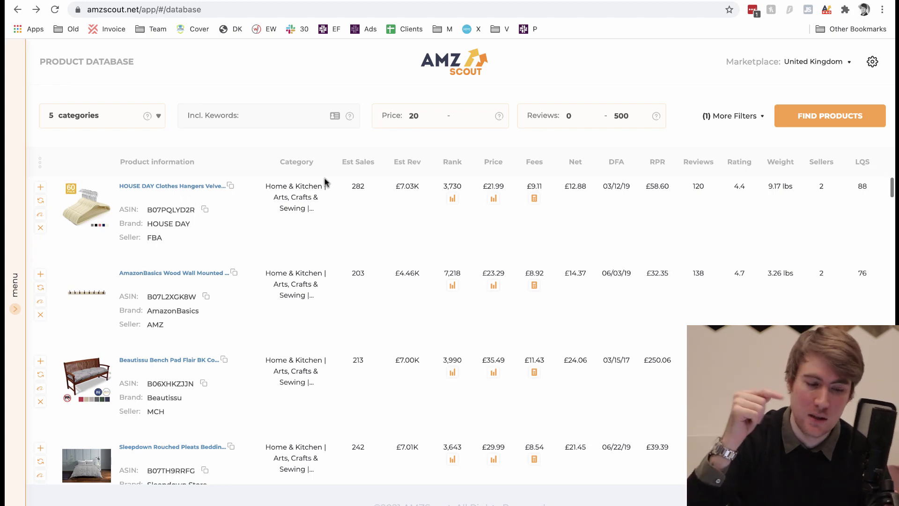
pyautogui.scroll(-5, 333, 286)
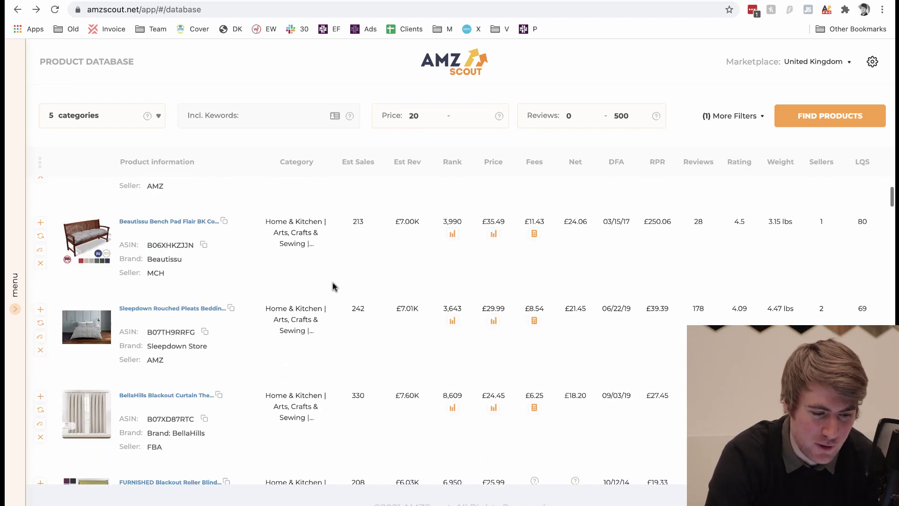
pyautogui.scroll(5, 210, 210)
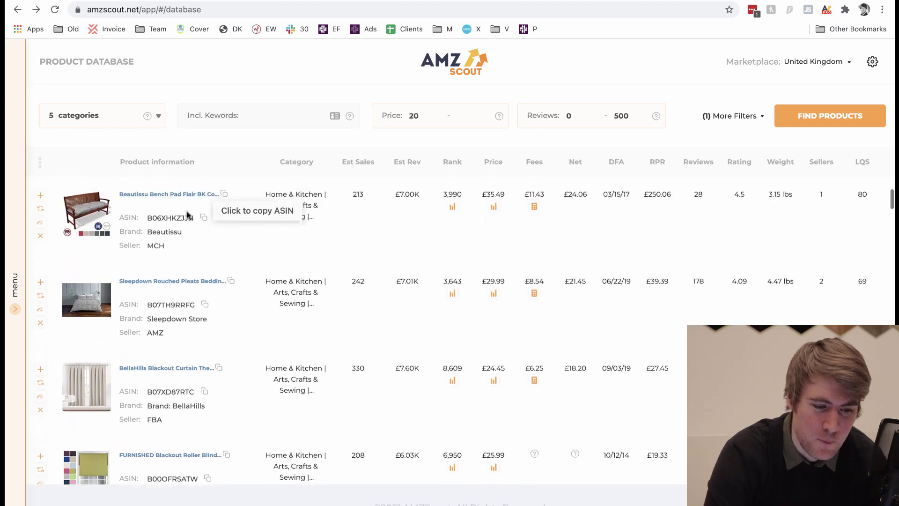
pyautogui.scroll(-1, 141, 237)
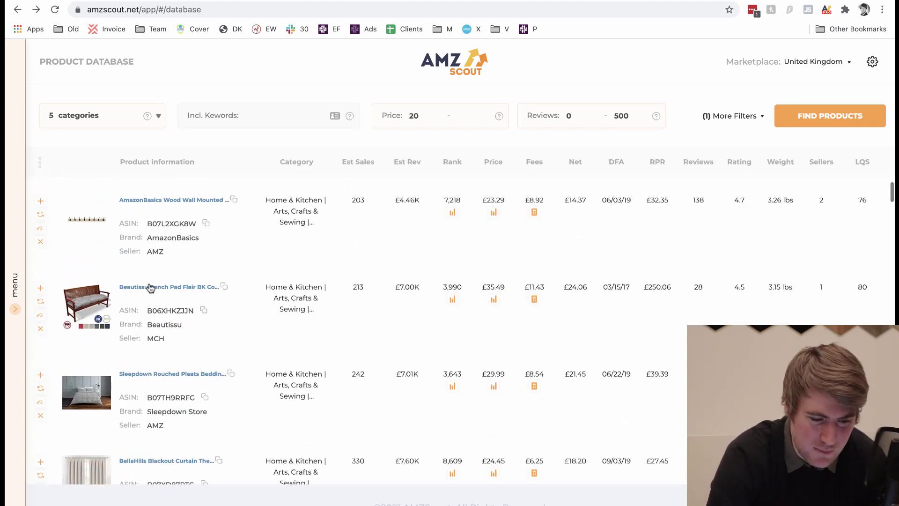
pyautogui.scroll(5, 86, 296)
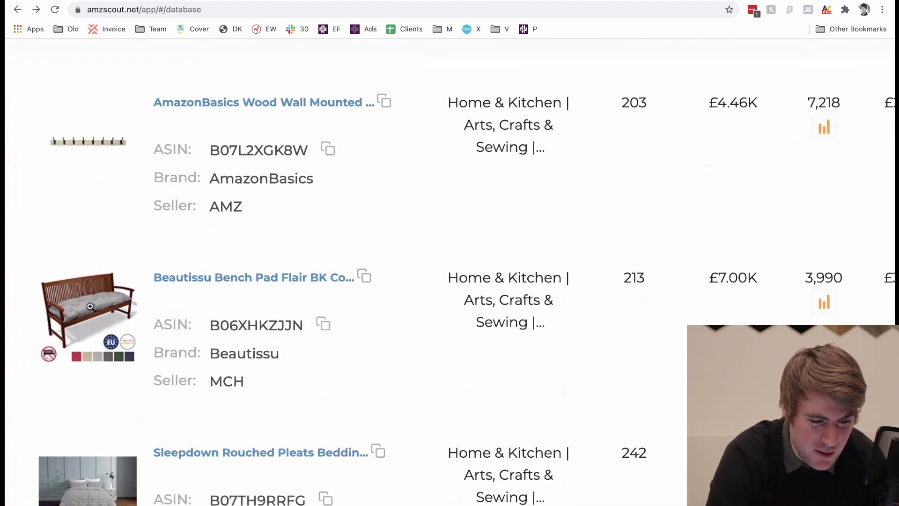
pyautogui.hscroll(-1, 89, 301)
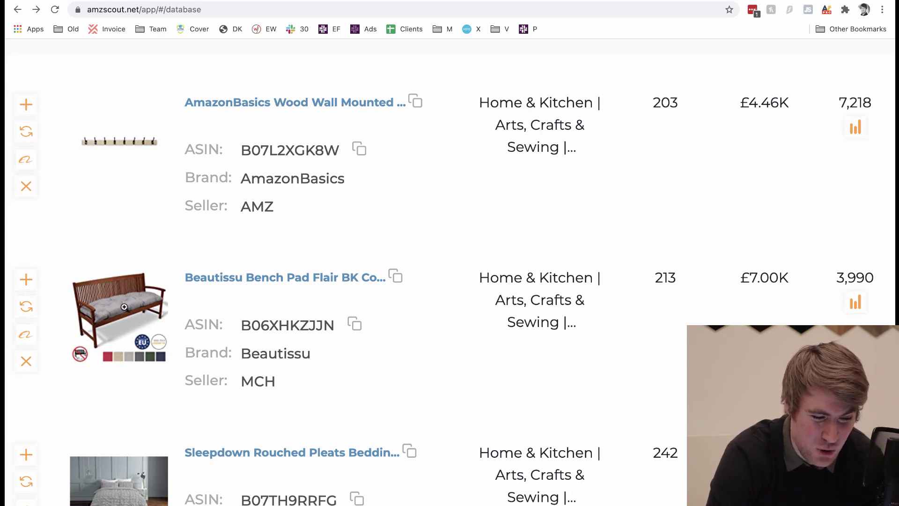
pyautogui.scroll(-10, 363, 263)
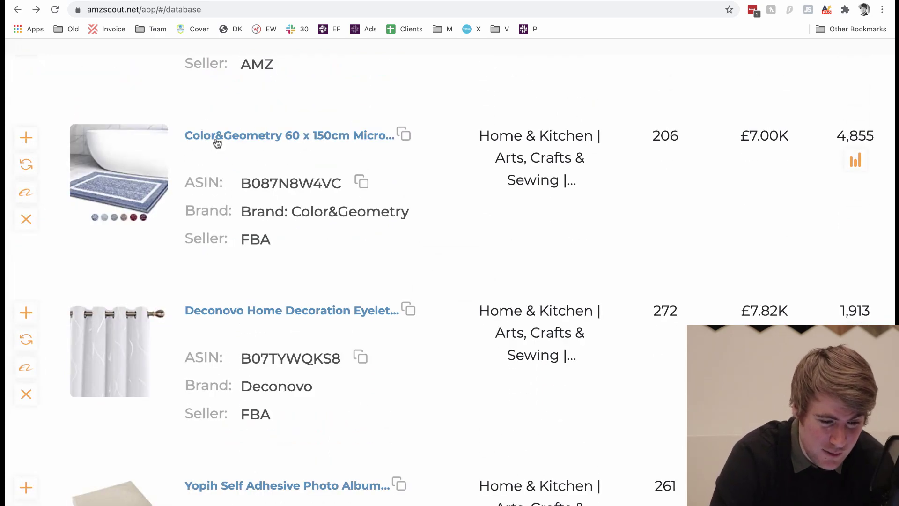
pyautogui.scroll(-5, 327, 139)
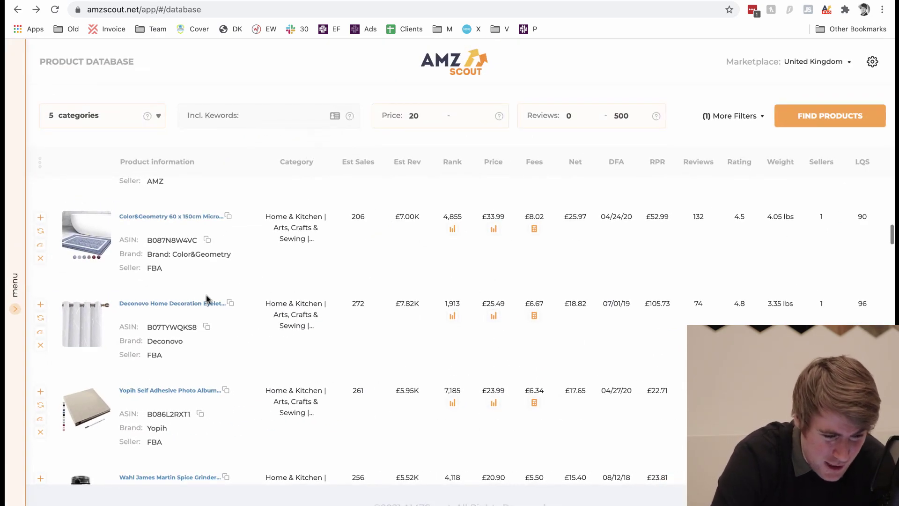
# - Open the Color&Geometry 60 x 150cm bath mat's Amazon listing and look through its page, including the similar items
pyautogui.click(192, 218)
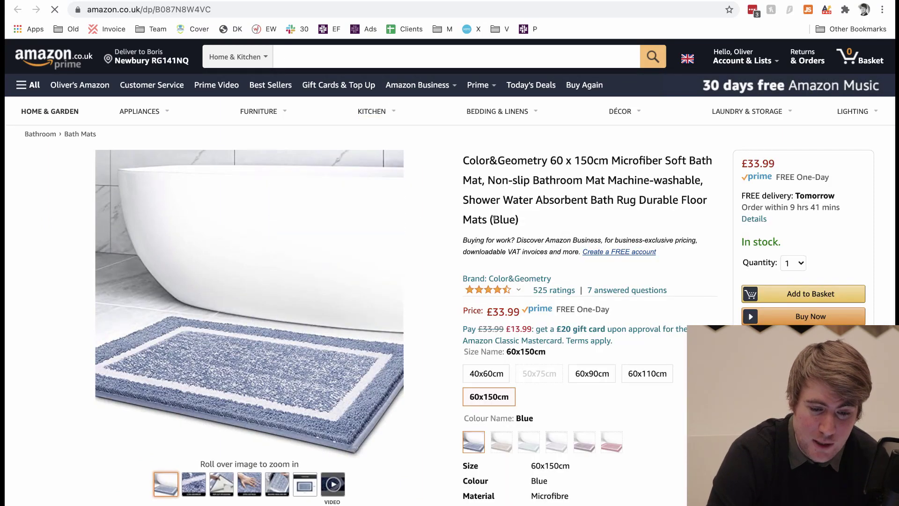
pyautogui.scroll(-20, 494, 218)
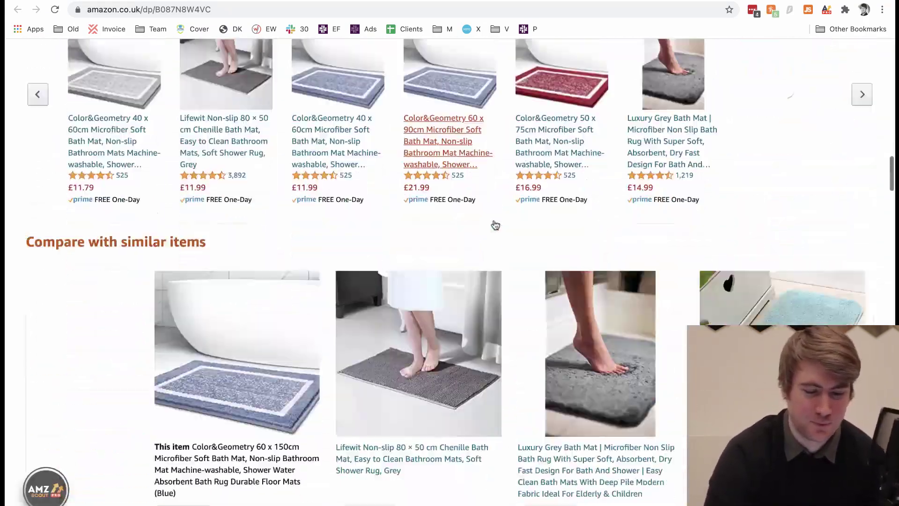
pyautogui.scroll(-15, 496, 225)
pyautogui.moveTo(251, 202); pyautogui.dragTo(352, 205)
pyautogui.click(249, 204)
pyautogui.click(352, 205)
pyautogui.scroll(-20, 464, 265)
pyautogui.scroll(20, 464, 264)
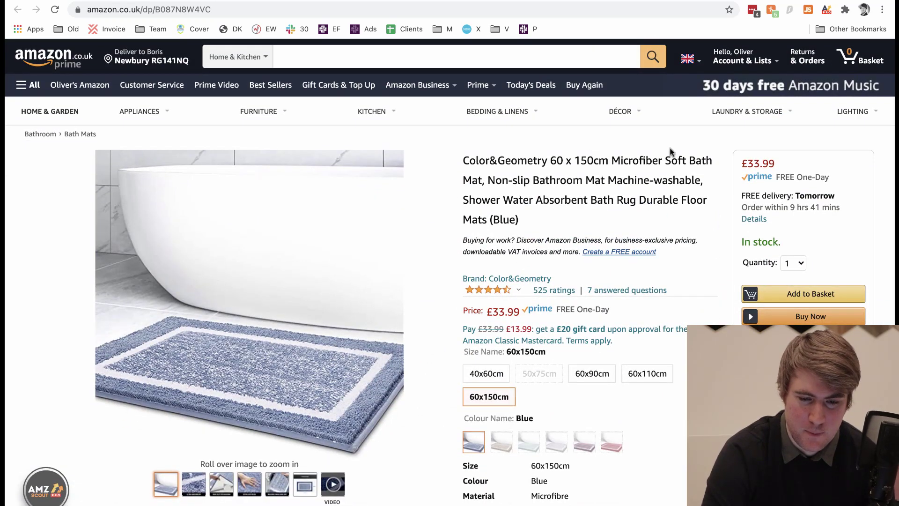
# - Search Amazon for "Microfiber Soft Bath Mat", using the phrase copied from the bath mat's title
pyautogui.moveTo(613, 160); pyautogui.dragTo(486, 172)
pyautogui.press('super+c')
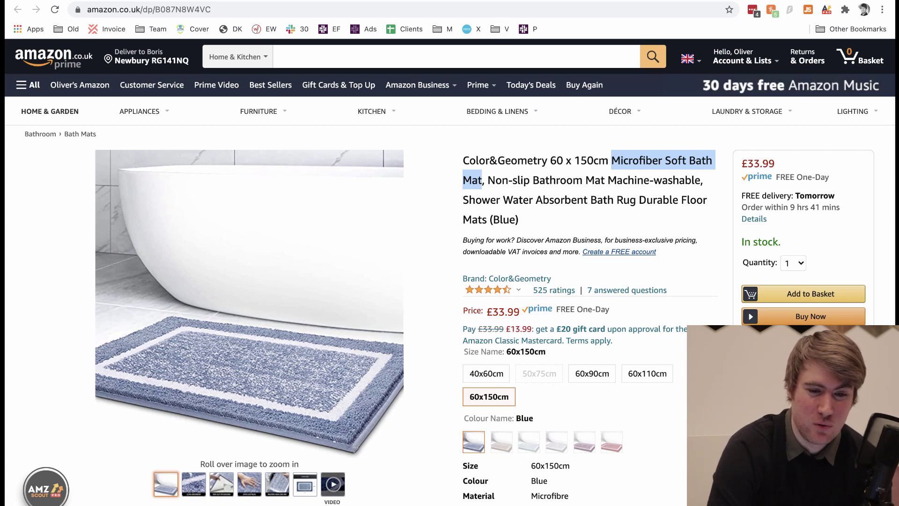
pyautogui.click(478, 1)
pyautogui.tripleClick(430, 56)
pyautogui.write('v')
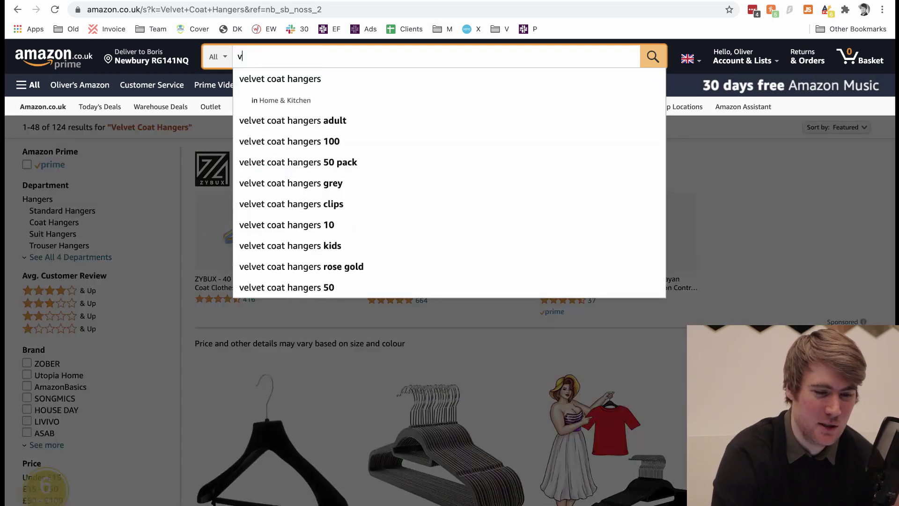
pyautogui.press('BackSpace')
pyautogui.press('super+v')
pyautogui.press('Return')
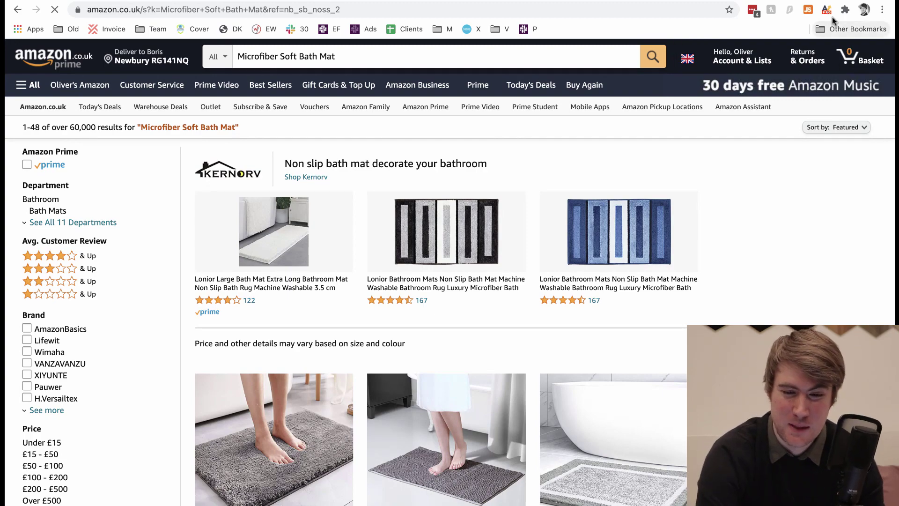
# - Run AMZScout PRO on the bath mat results and sort the products by estimated revenue from highest to lowest
pyautogui.click(828, 10)
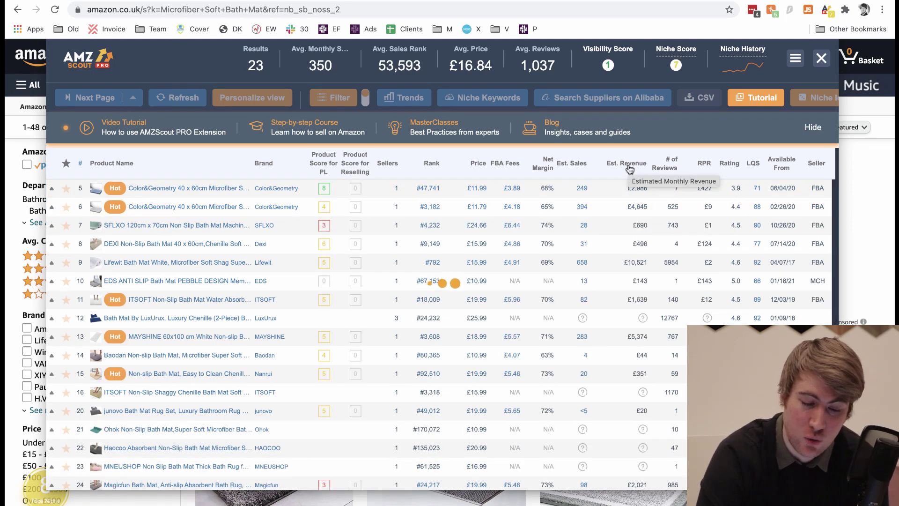
pyautogui.click(629, 169)
# - Switch to the handwritten GAP diagram and annotate it with the pen beside the High Demand label
pyautogui.hotkey('ctrl', 'Right')
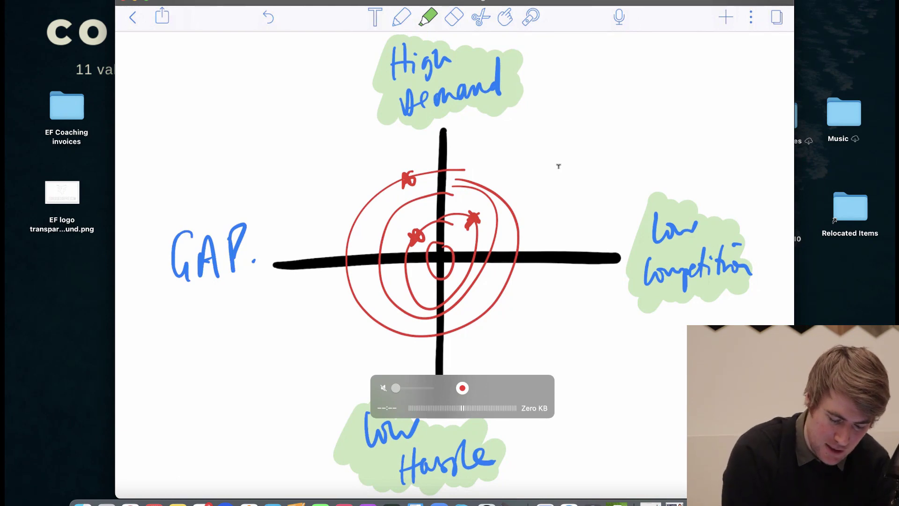
pyautogui.click(401, 17)
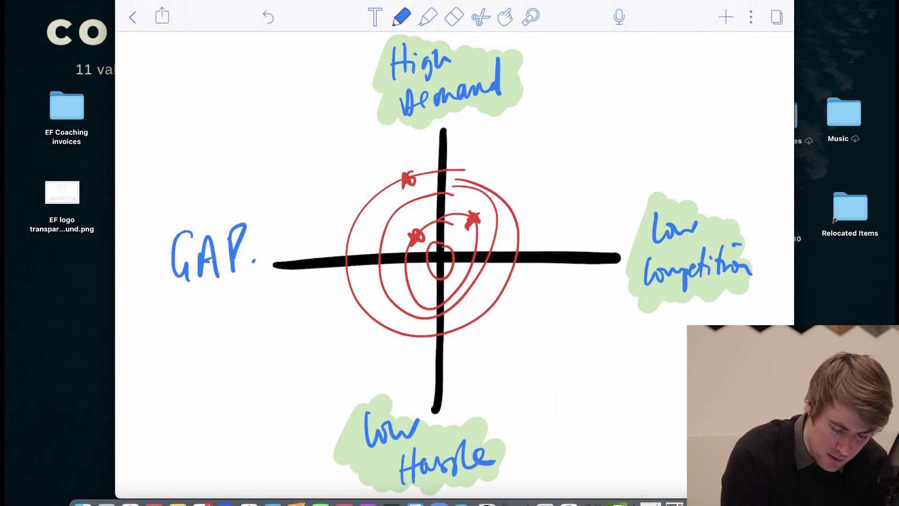
pyautogui.click(401, 18)
pyautogui.click(483, 72)
pyautogui.click(583, 61)
pyautogui.moveTo(583, 58); pyautogui.dragTo(531, 73)
pyautogui.moveTo(540, 61); pyautogui.dragTo(569, 80)
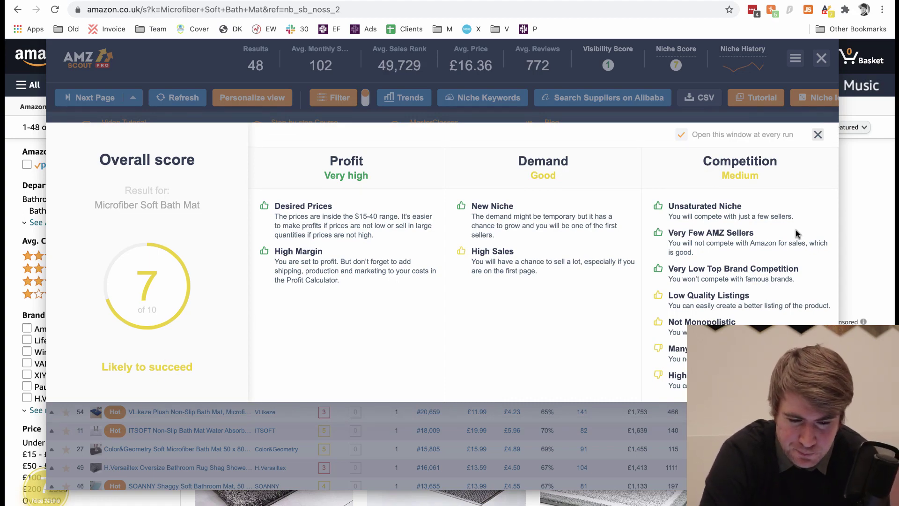
# - Close the bath mat niche's overall score window and examine how estimated revenue is spread across the competing products
pyautogui.click(818, 135)
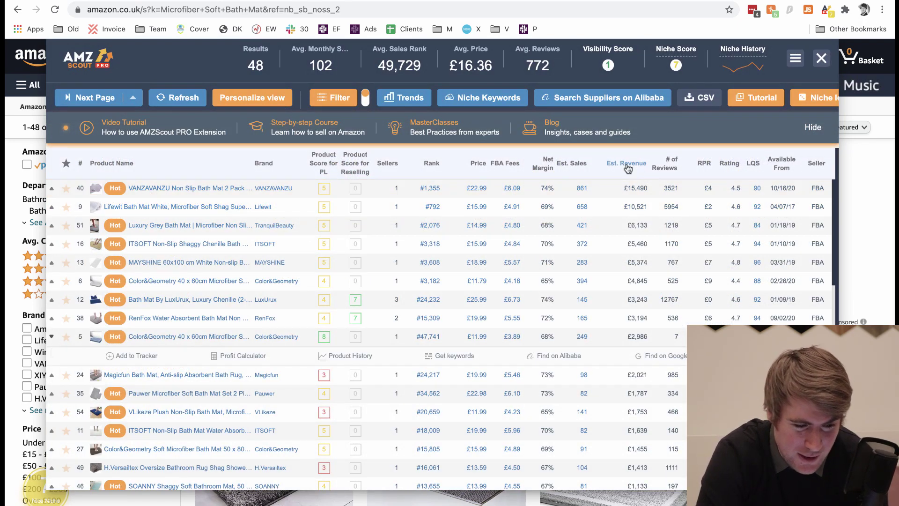
pyautogui.scroll(-7, 632, 229)
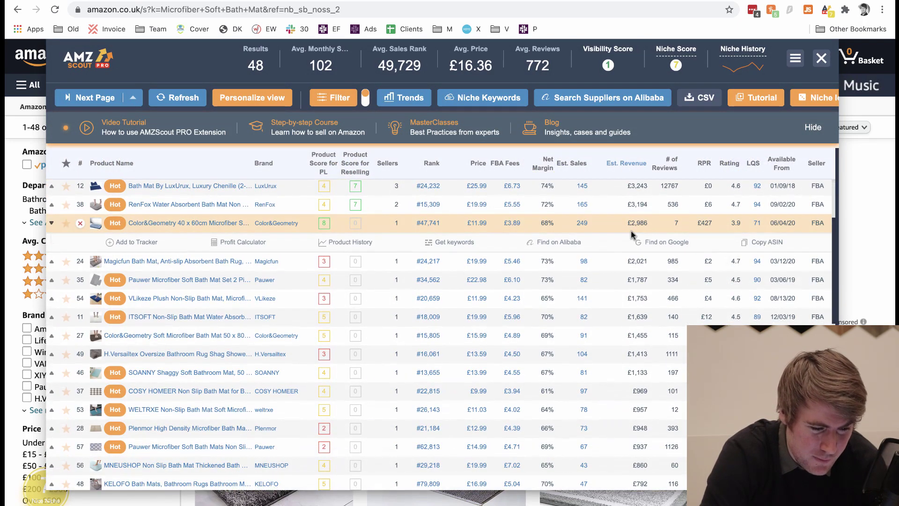
pyautogui.scroll(4, 636, 281)
pyautogui.scroll(3, 637, 285)
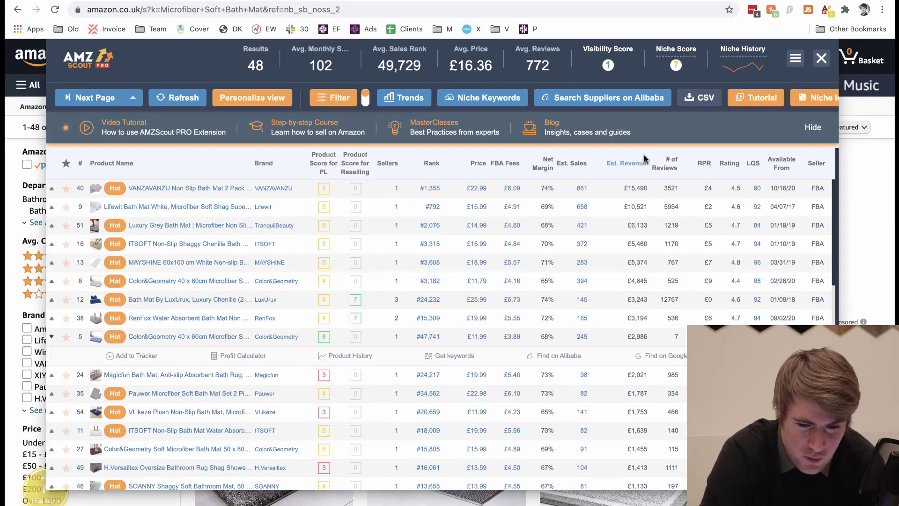
pyautogui.scroll(-5, 634, 330)
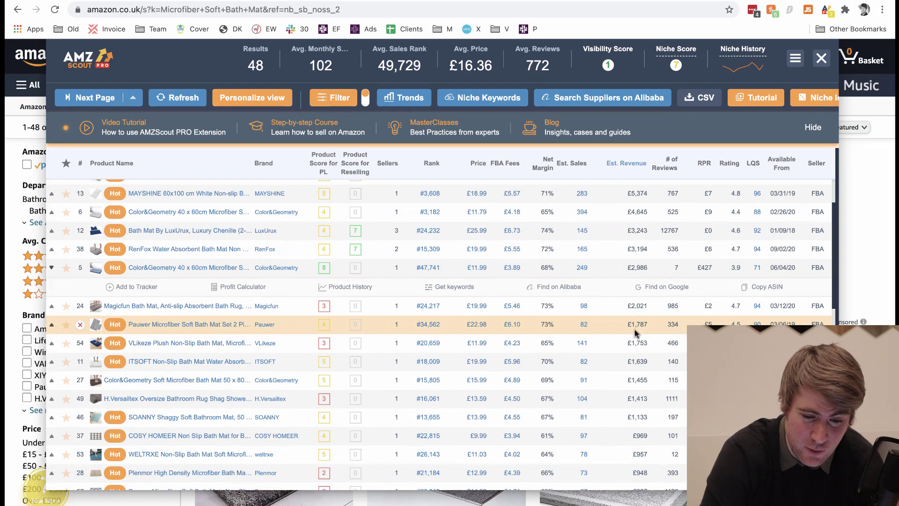
pyautogui.scroll(5, 637, 280)
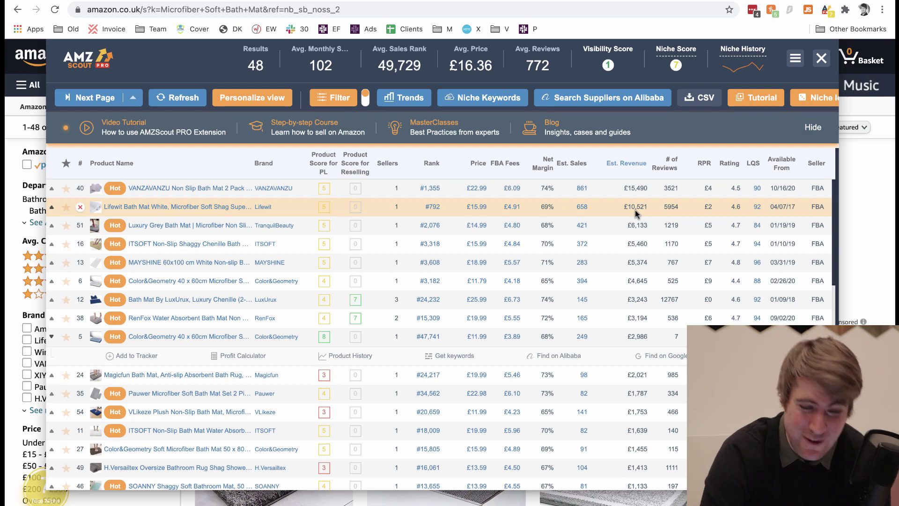
# - Sort the bath mat products by number of reviews from highest to lowest and compare the review counts
pyautogui.click(681, 167)
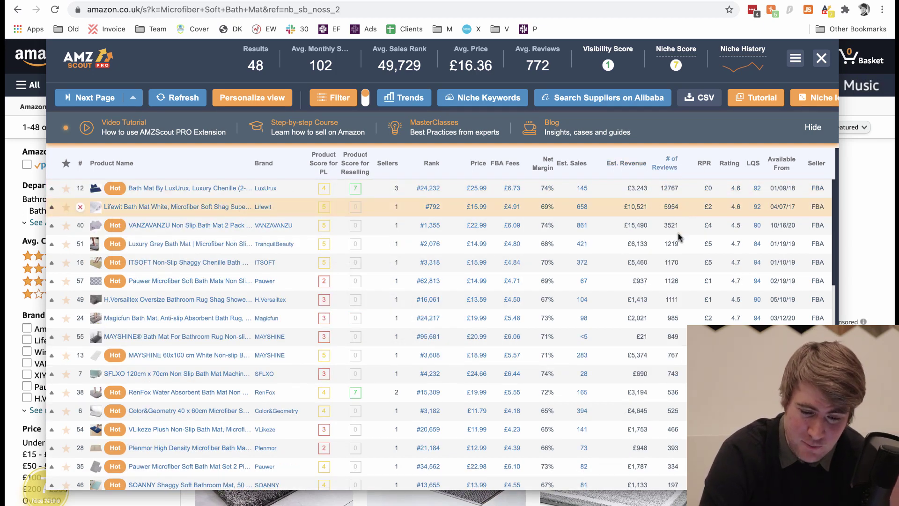
pyautogui.scroll(-3, 678, 243)
pyautogui.scroll(-6, 677, 280)
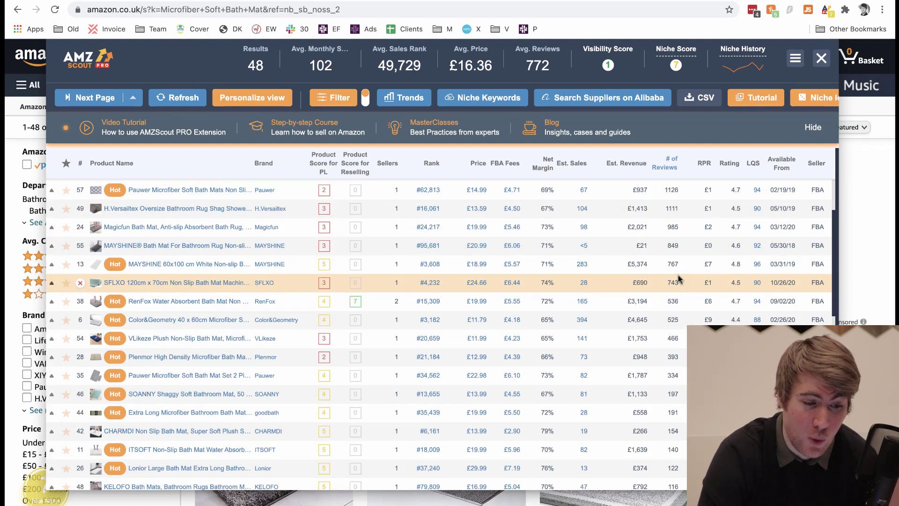
pyautogui.scroll(9, 675, 320)
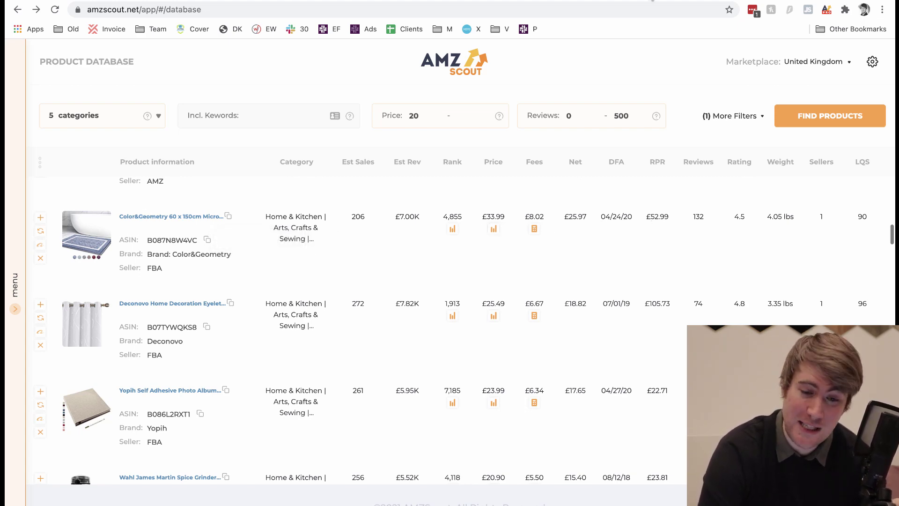
# - Return to the AMZScout product database and look through the products listed below the bath mat
pyautogui.hotkey('ctrl', 'Tab')
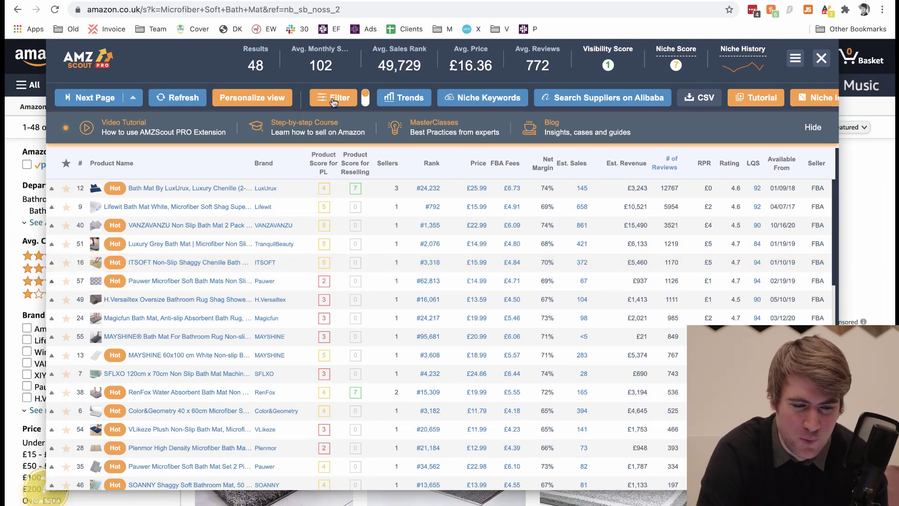
pyautogui.click(358, 0)
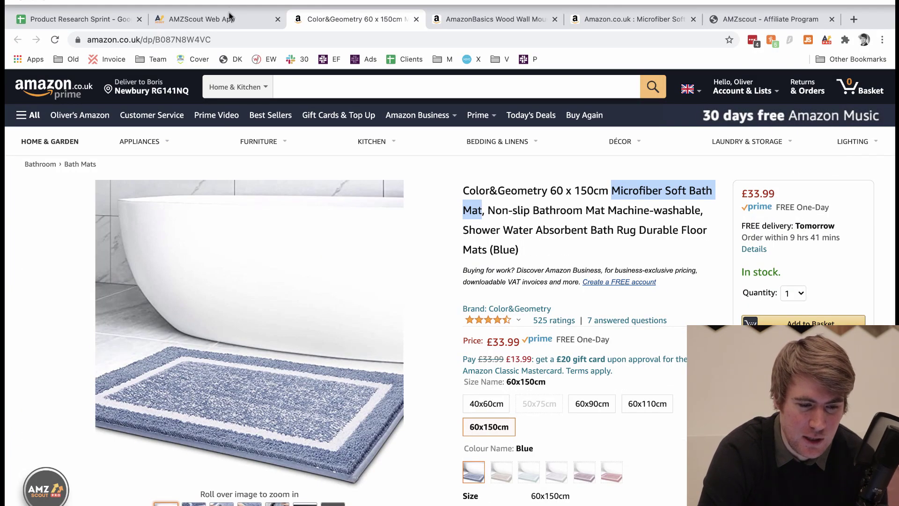
pyautogui.click(228, 1)
pyautogui.scroll(-2, 373, 257)
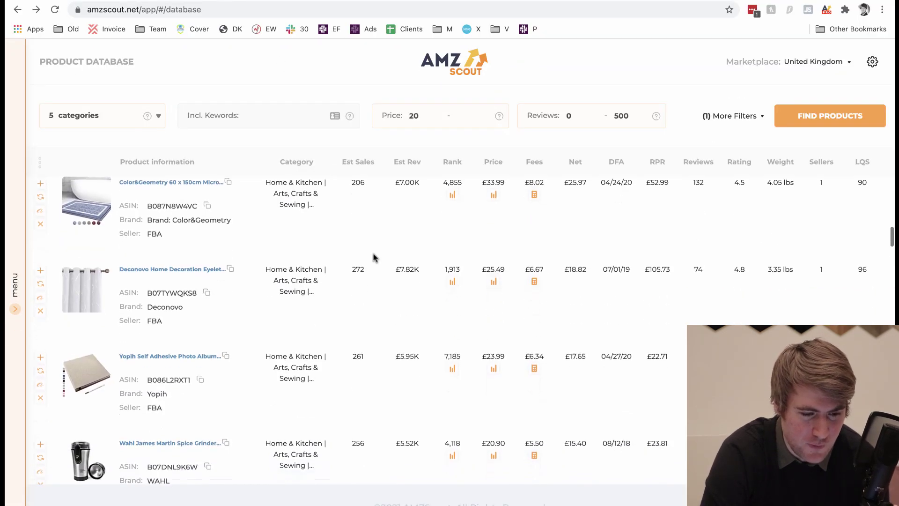
pyautogui.scroll(-2, 441, 261)
pyautogui.scroll(-2, 441, 260)
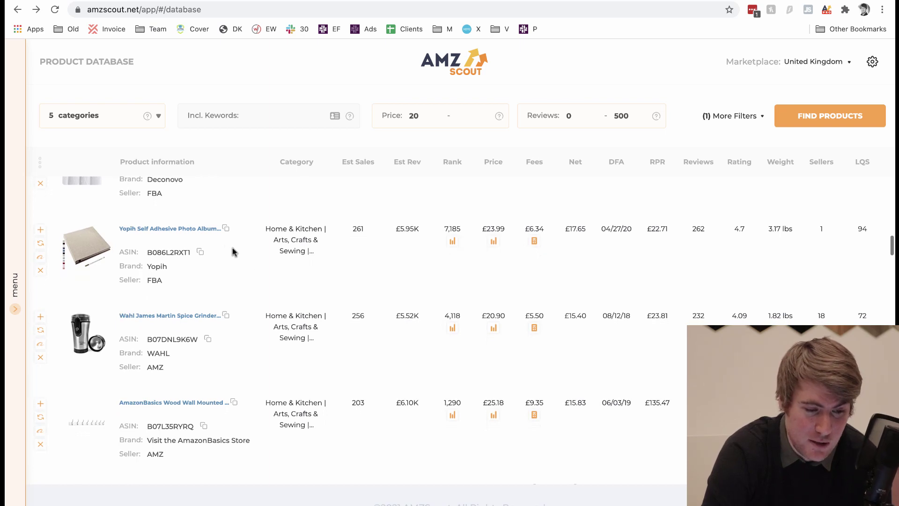
pyautogui.scroll(-1, 218, 217)
pyautogui.scroll(-1, 217, 214)
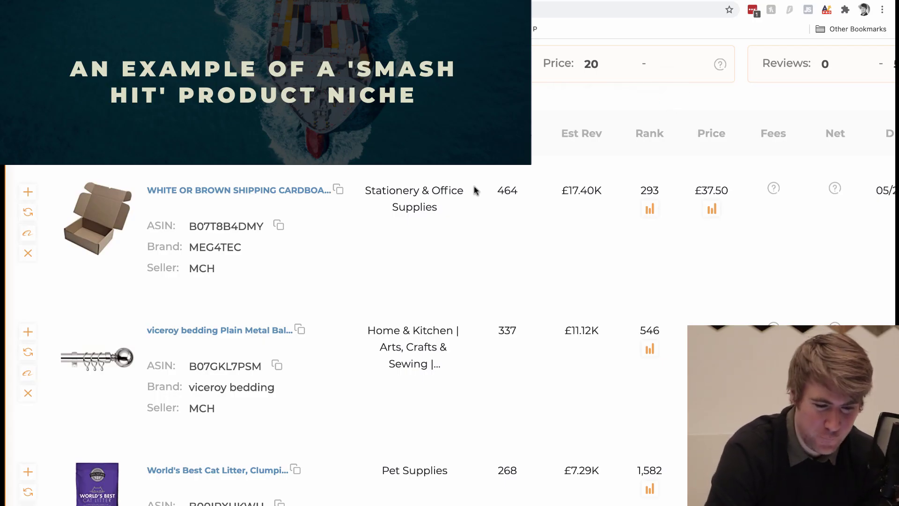
# - Examine the shipping cardboard box entry and its neighbouring products in the database, showing all the table's columns
pyautogui.scroll(2, 414, 234)
pyautogui.scroll(1, 354, 289)
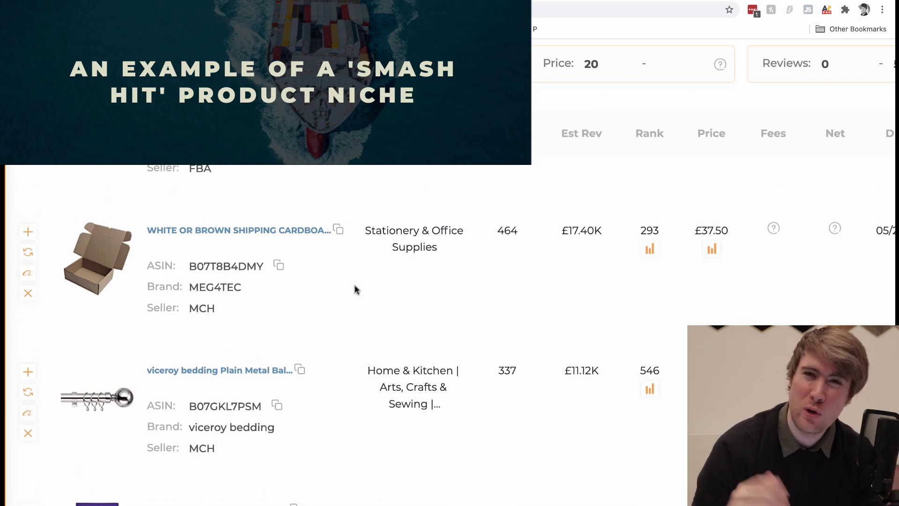
pyautogui.scroll(-1, 328, 266)
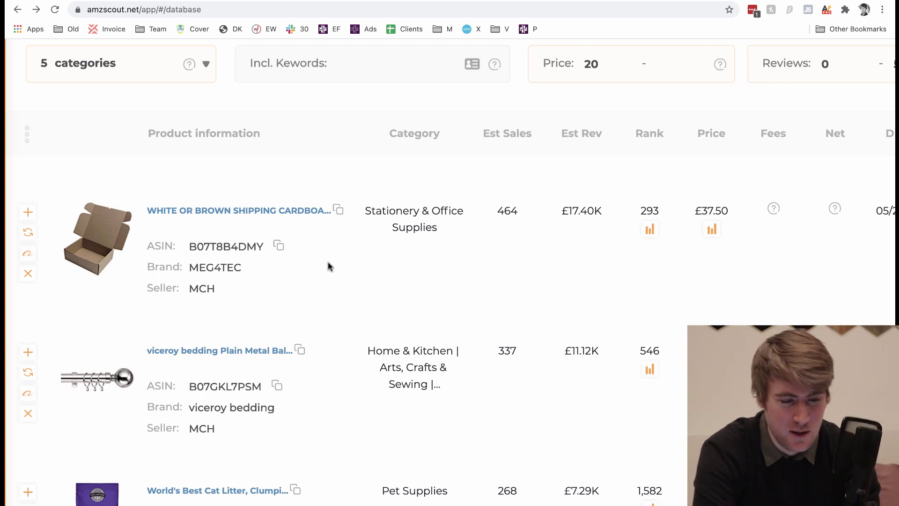
pyautogui.press('super+minus')
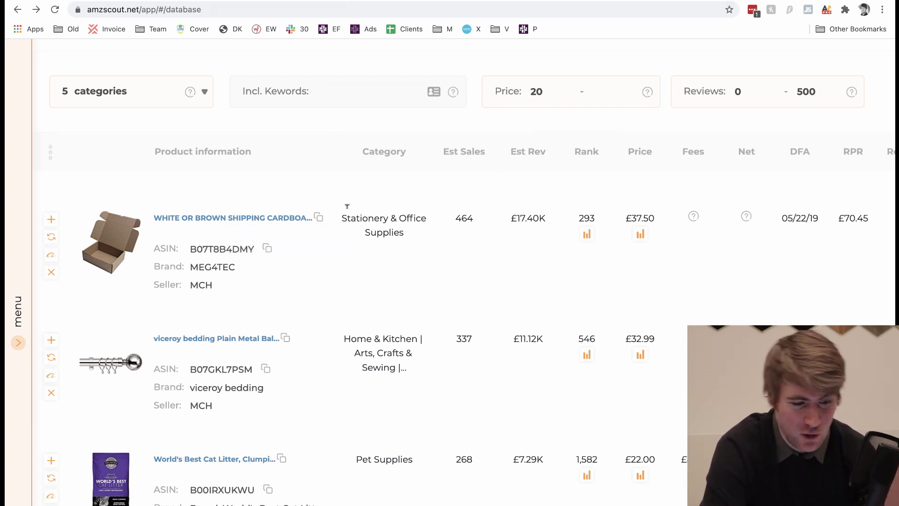
pyautogui.scroll(-3, 325, 209)
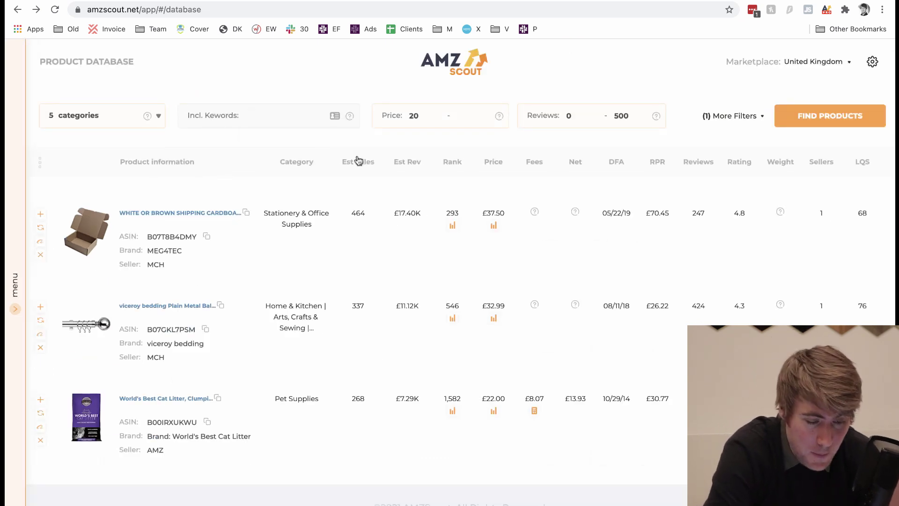
# - Check the shipping cardboard box's estimated sales, revenue and review count in the product database against the expanded search filters
pyautogui.moveTo(352, 210); pyautogui.dragTo(368, 216)
pyautogui.click(392, 225)
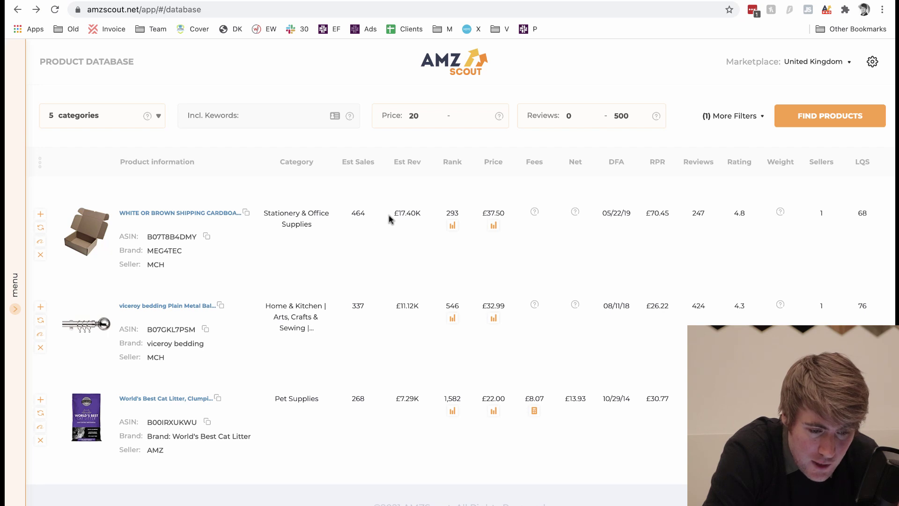
pyautogui.doubleClick(420, 211)
pyautogui.click(400, 228)
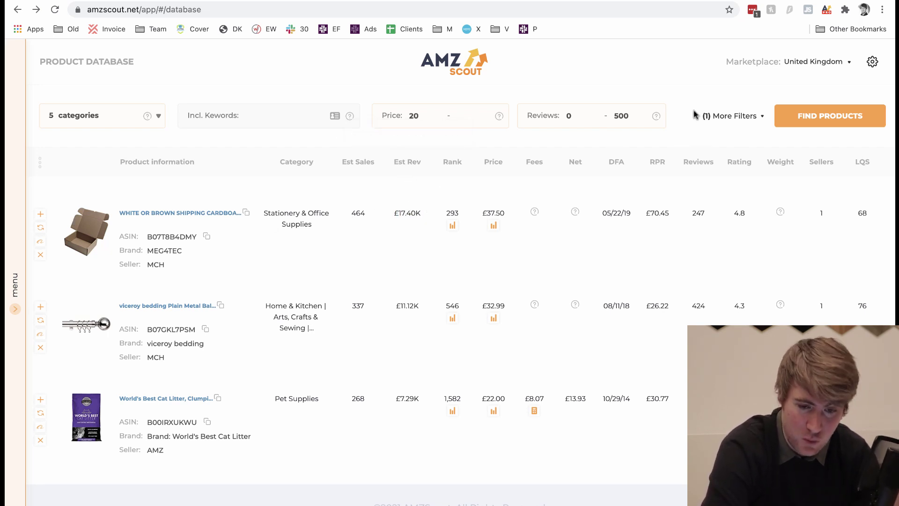
pyautogui.click(754, 117)
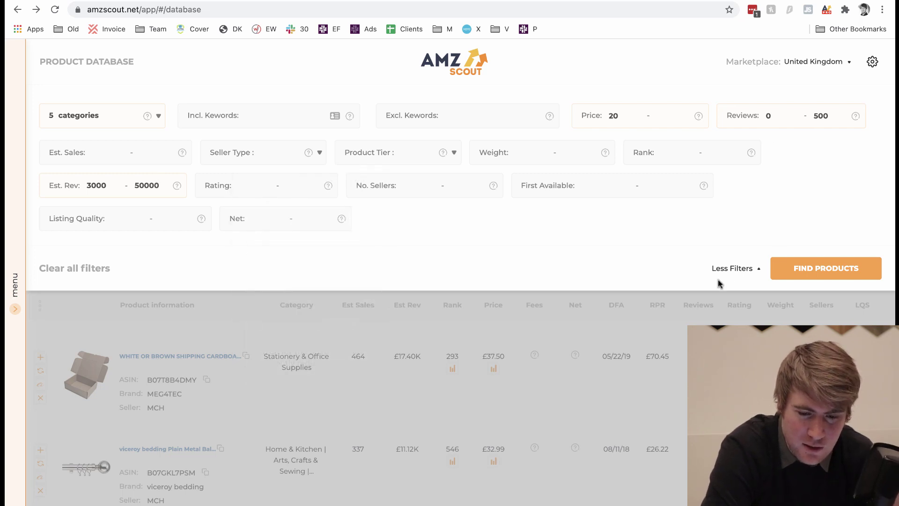
pyautogui.click(622, 355)
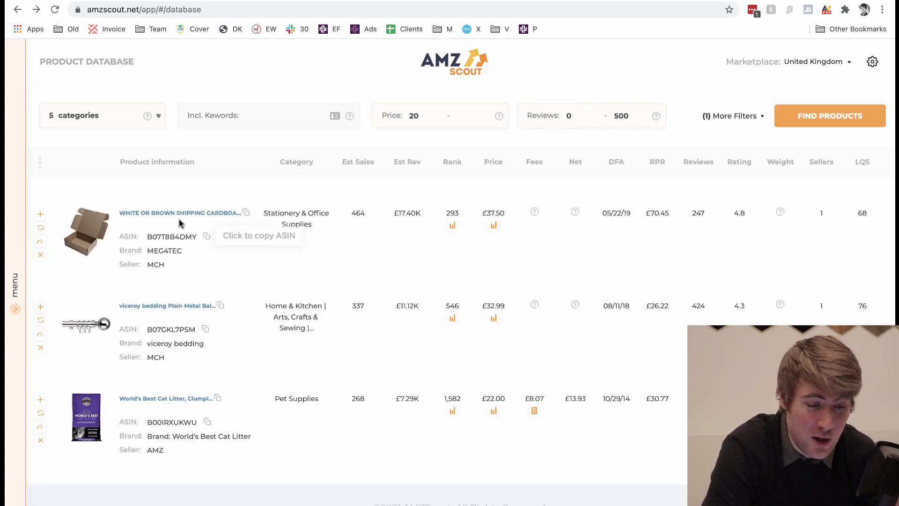
pyautogui.scroll(1, 178, 220)
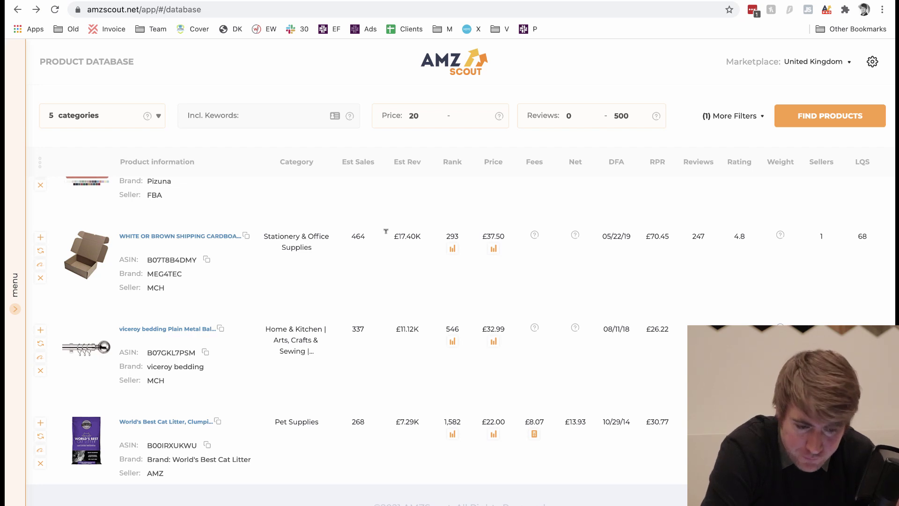
pyautogui.moveTo(394, 236); pyautogui.dragTo(415, 236)
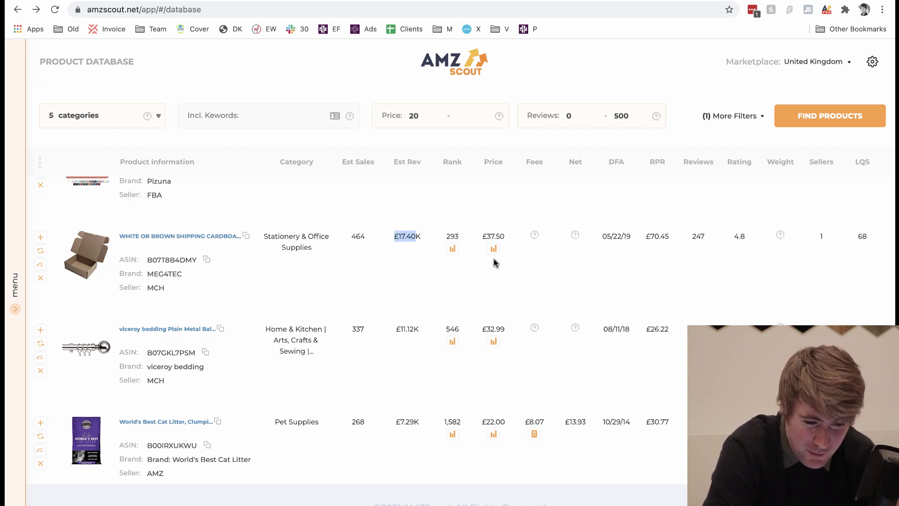
pyautogui.moveTo(691, 236); pyautogui.dragTo(697, 235)
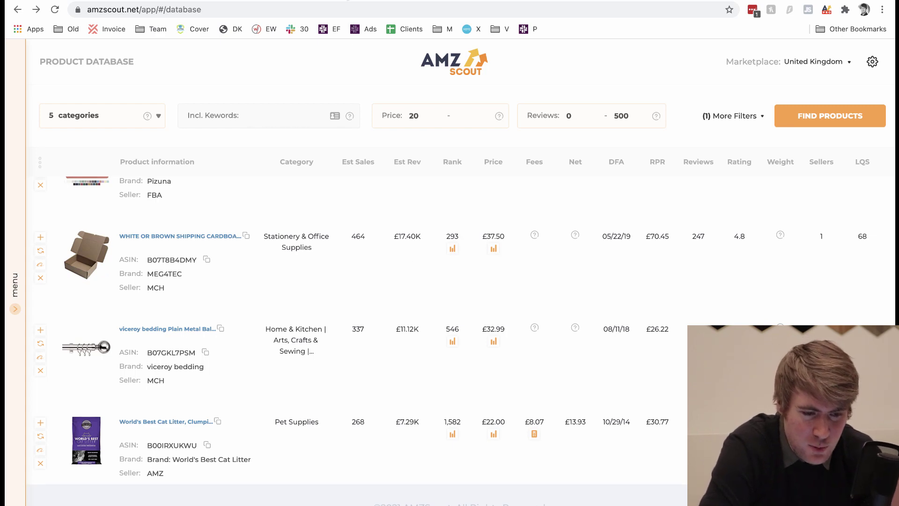
# - Switch to the shipping cardboard boxes' Amazon listing and examine its price, ratings, sizes and pack quantities
pyautogui.click(351, 0)
pyautogui.click(680, 222)
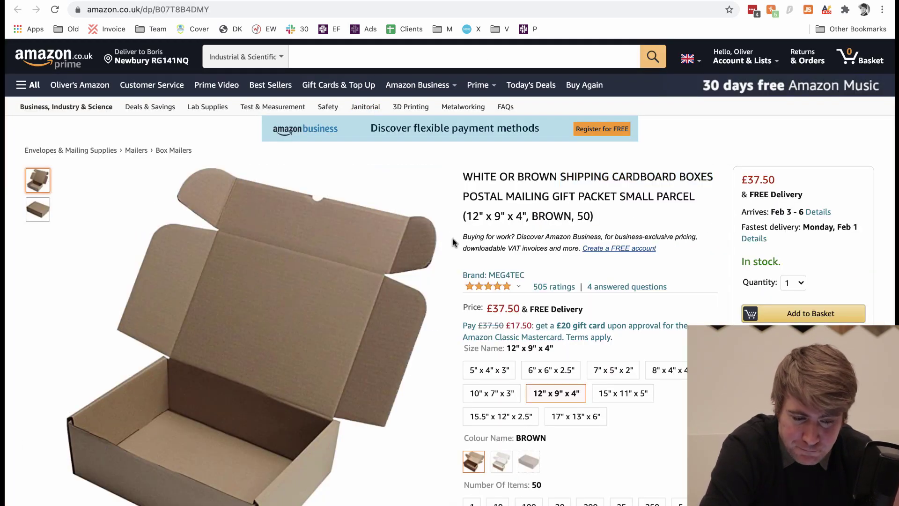
pyautogui.scroll(-2, 440, 237)
pyautogui.scroll(-2, 440, 238)
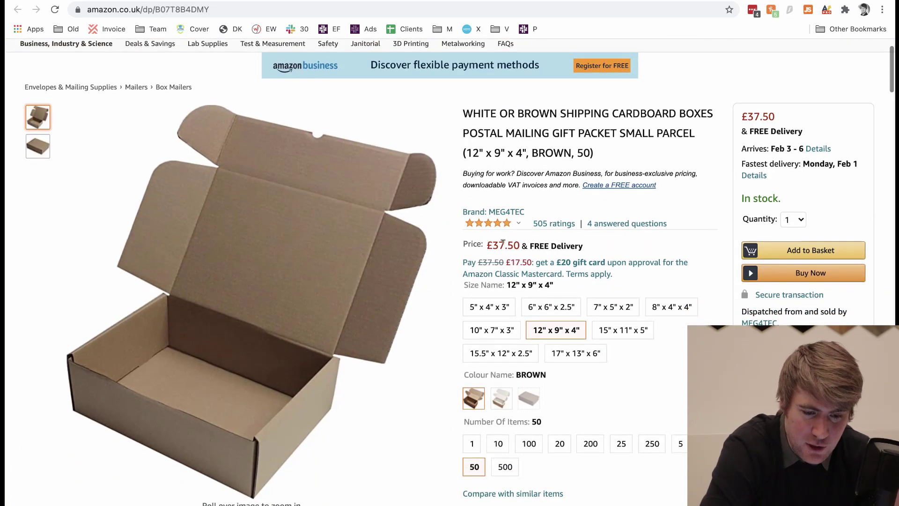
pyautogui.moveTo(486, 244); pyautogui.dragTo(540, 243)
pyautogui.click(597, 249)
pyautogui.scroll(-2, 473, 229)
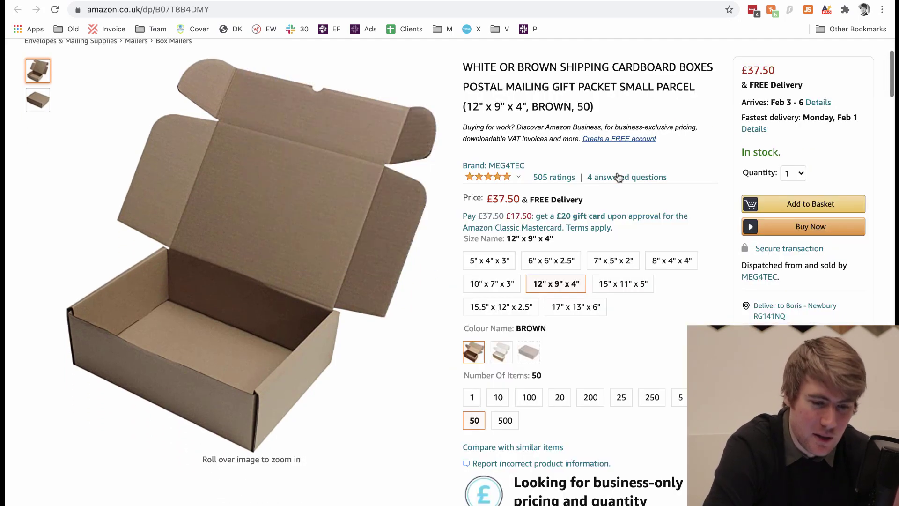
pyautogui.scroll(3, 619, 173)
pyautogui.scroll(-2, 623, 206)
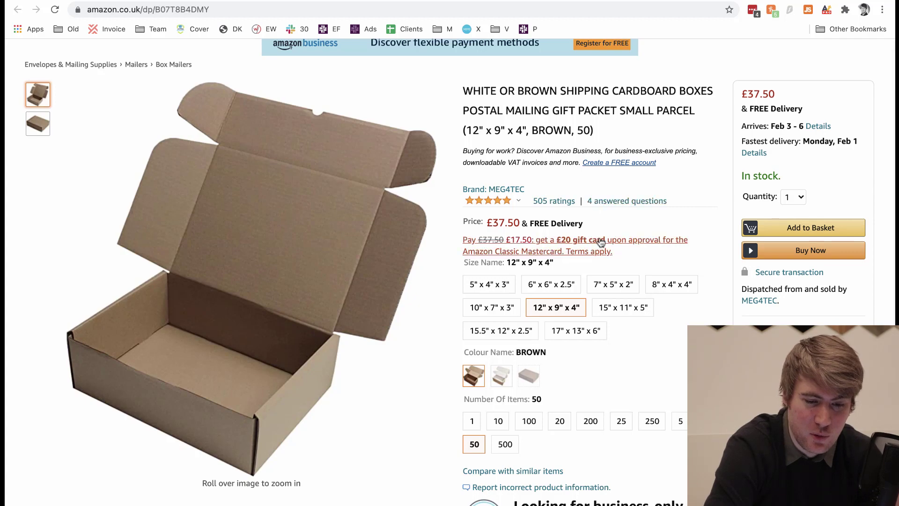
pyautogui.scroll(-1, 618, 215)
pyautogui.scroll(3, 337, 248)
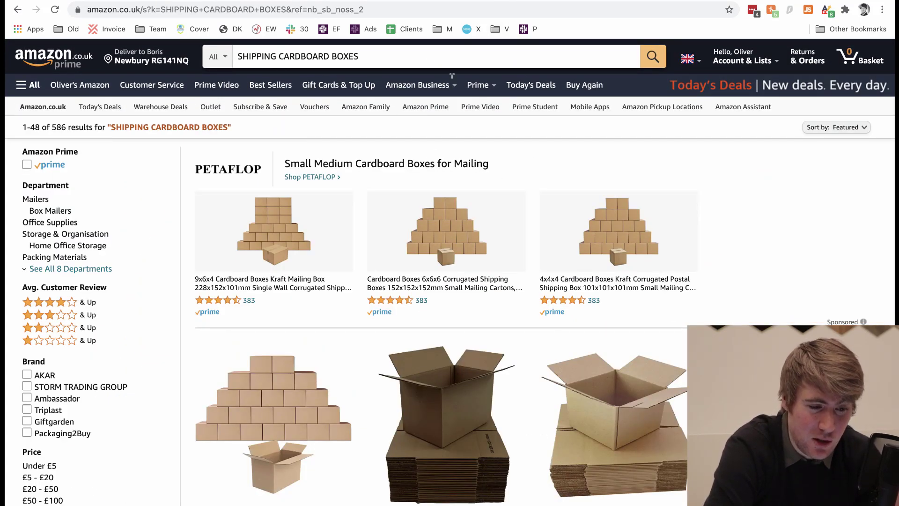
# - Look through the Amazon search results for SHIPPING CARDBOARD BOXES, comparing the prices and ratings of competing listings
pyautogui.scroll(-12, 509, 232)
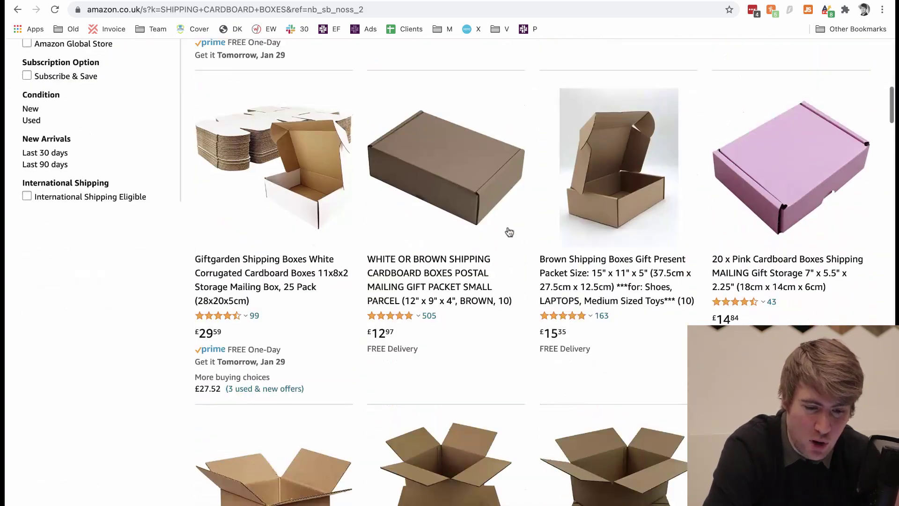
pyautogui.scroll(12, 509, 232)
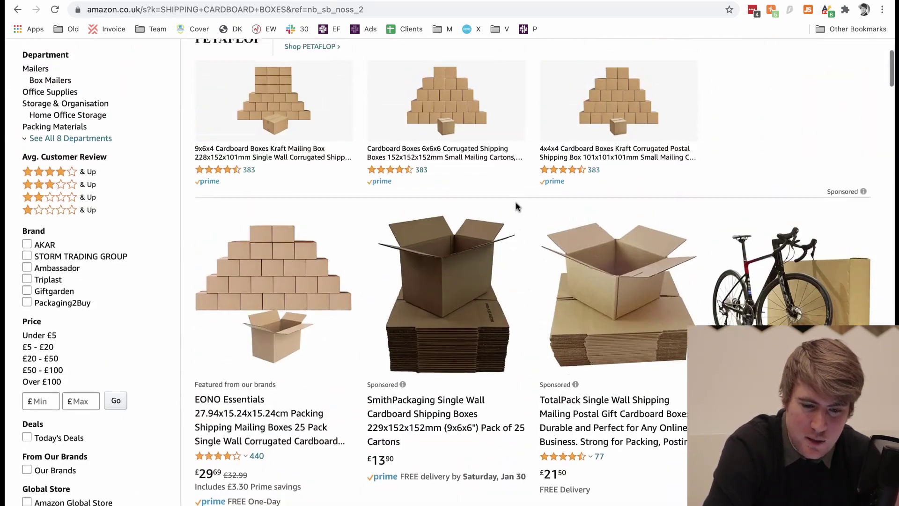
pyautogui.scroll(-7, 517, 208)
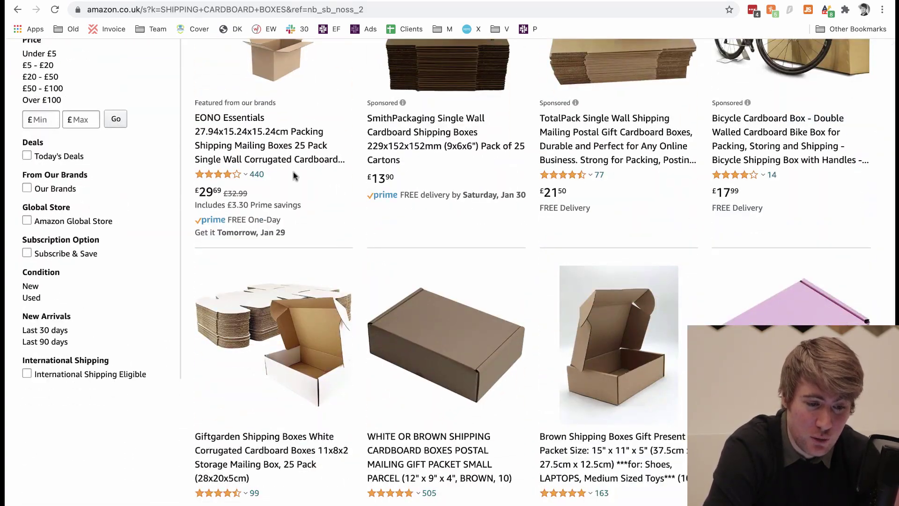
pyautogui.scroll(4, 514, 90)
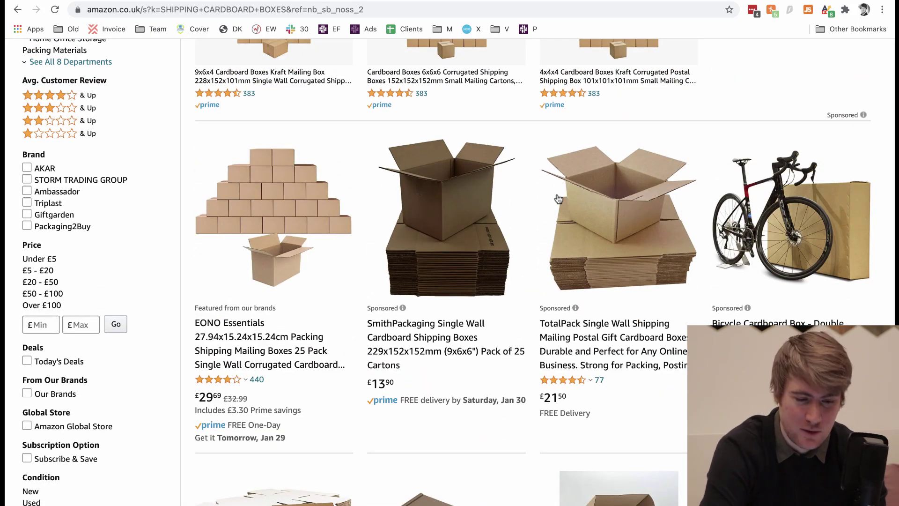
pyautogui.scroll(2, 557, 199)
# - Run the AMZScout PRO extension on the shipping cardboard boxes results and examine the Giftgarden listing's margin, revenue and reviews
pyautogui.click(828, 11)
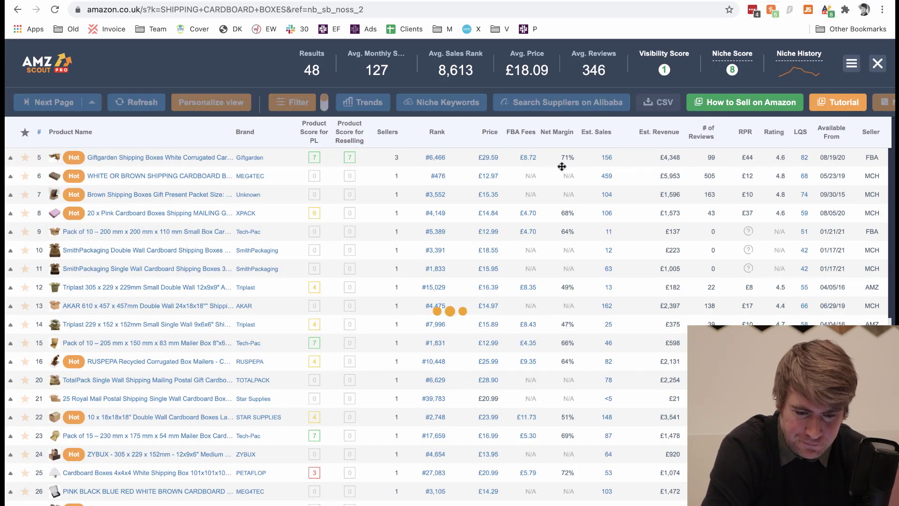
pyautogui.click(559, 162)
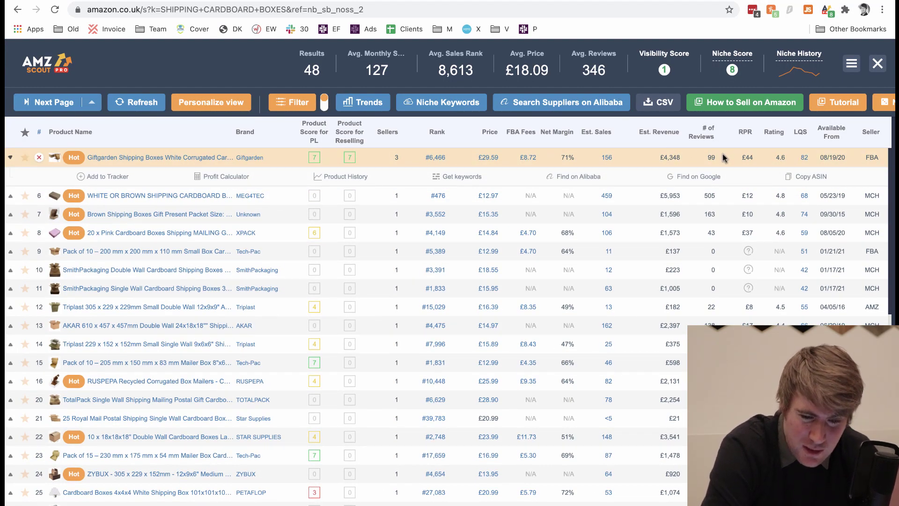
pyautogui.click(722, 158)
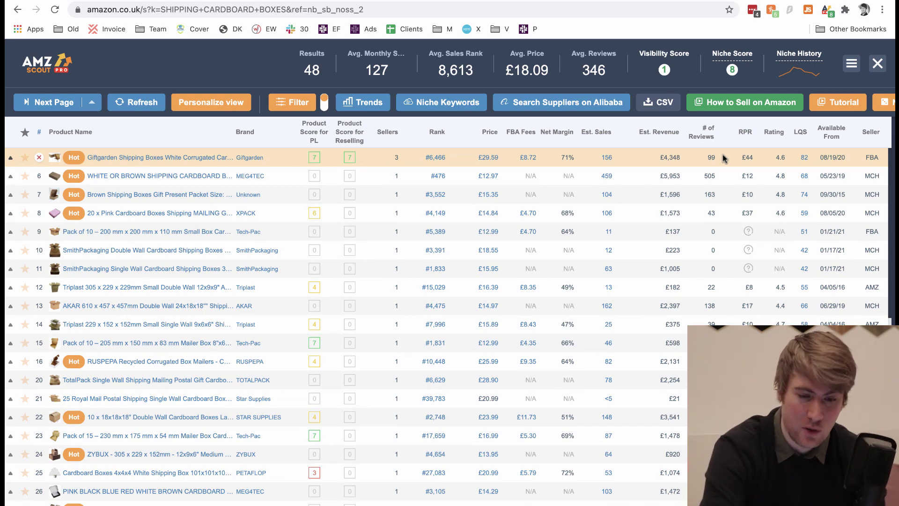
# - Rank the shipping box products by estimated revenue and by number of reviews, highest first, to compare the competitors
pyautogui.click(664, 132)
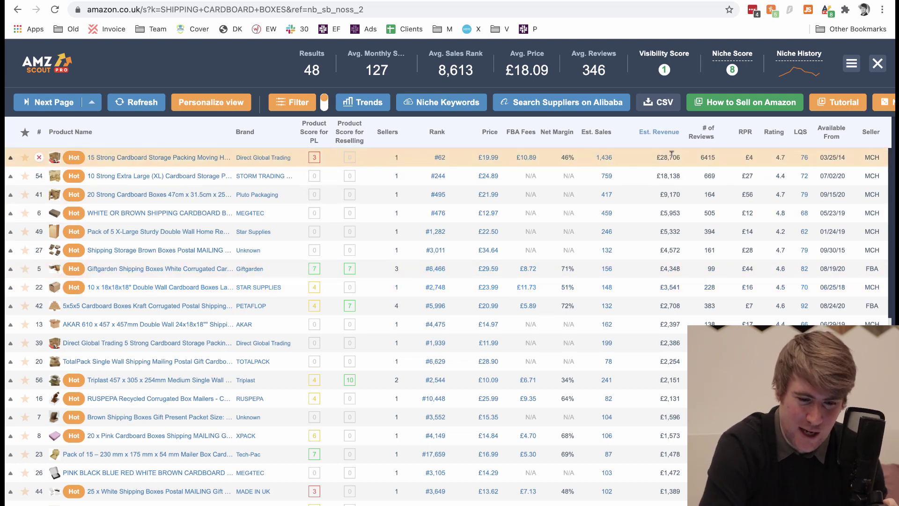
pyautogui.moveTo(656, 157); pyautogui.dragTo(681, 158)
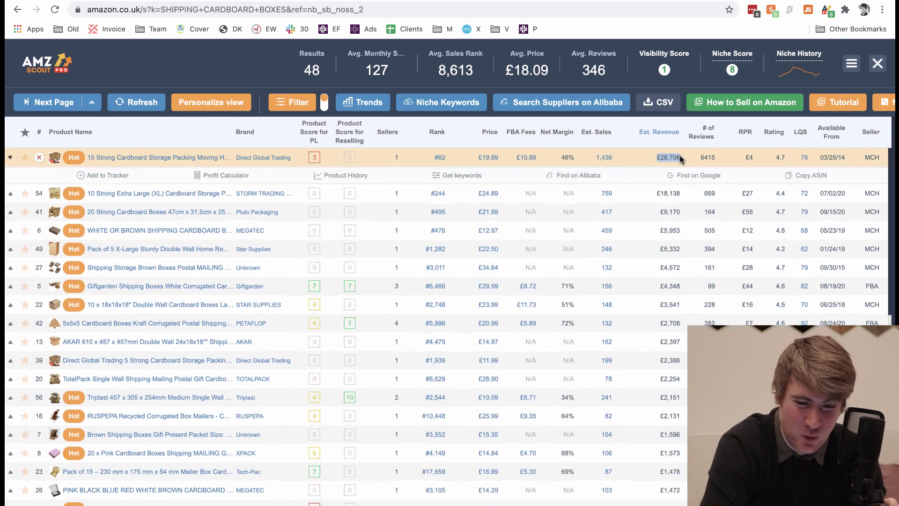
pyautogui.click(673, 157)
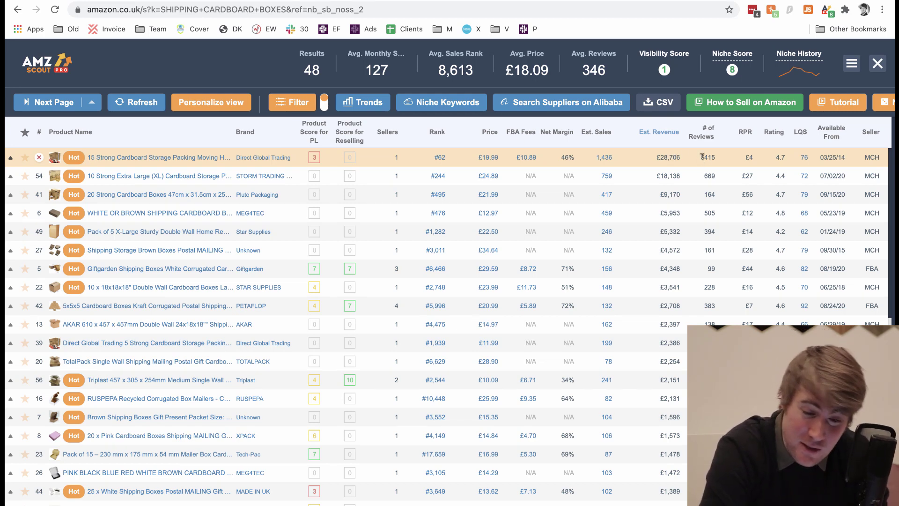
pyautogui.click(711, 137)
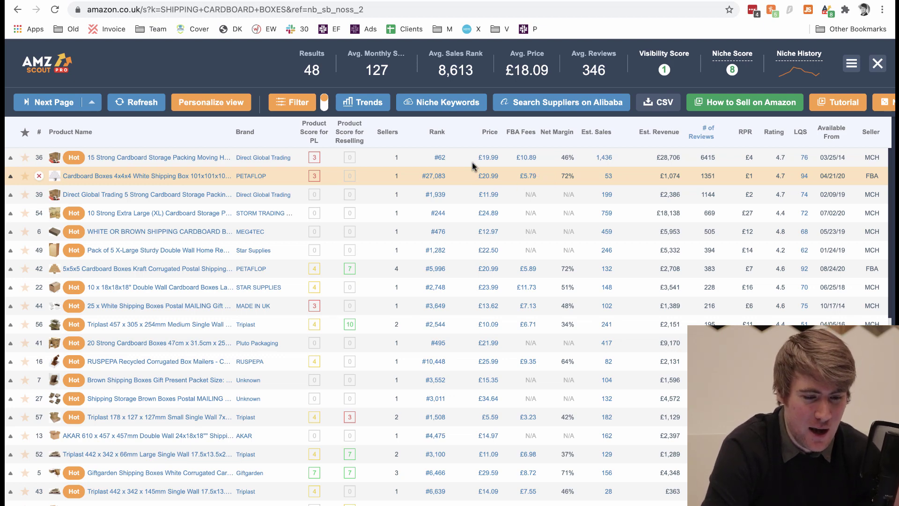
pyautogui.click(877, 63)
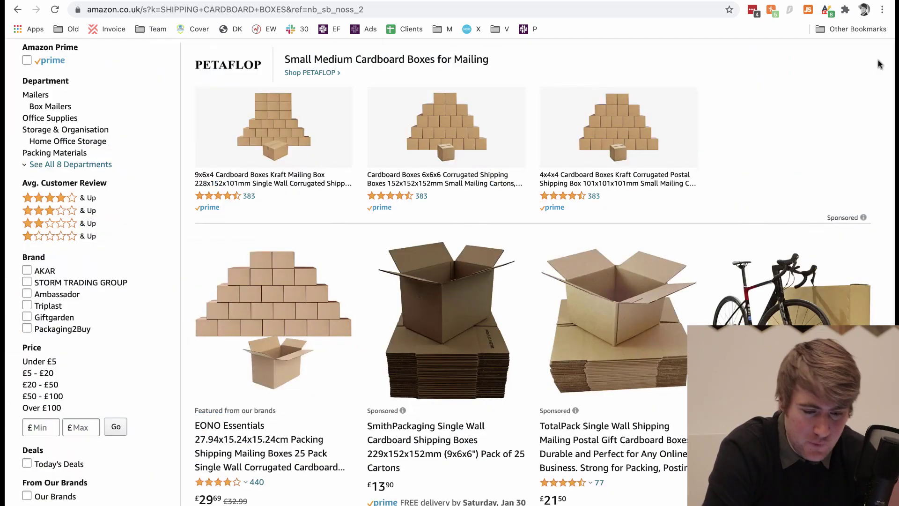
# - Look through the full page of Amazon shipping cardboard box results and return to its start
pyautogui.scroll(3, 529, 190)
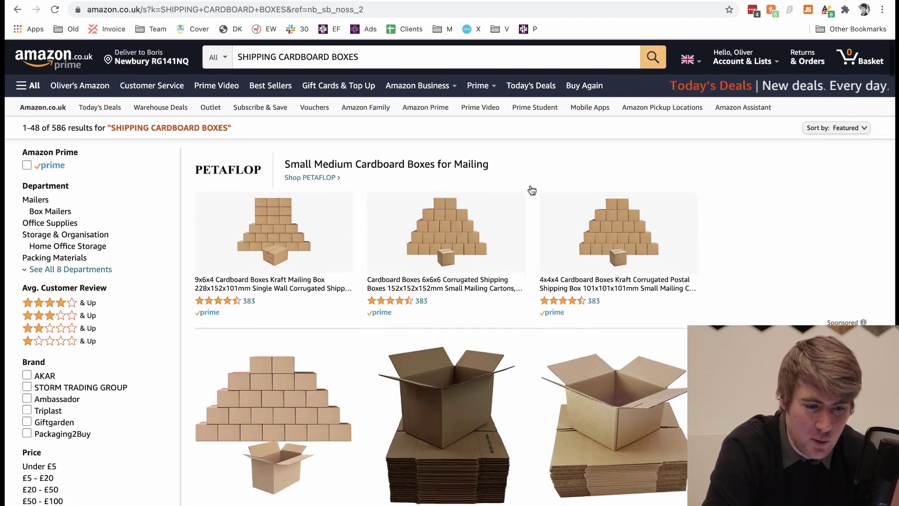
pyautogui.scroll(-20, 532, 190)
pyautogui.scroll(-15, 532, 253)
pyautogui.scroll(20, 524, 189)
pyautogui.scroll(7, 525, 189)
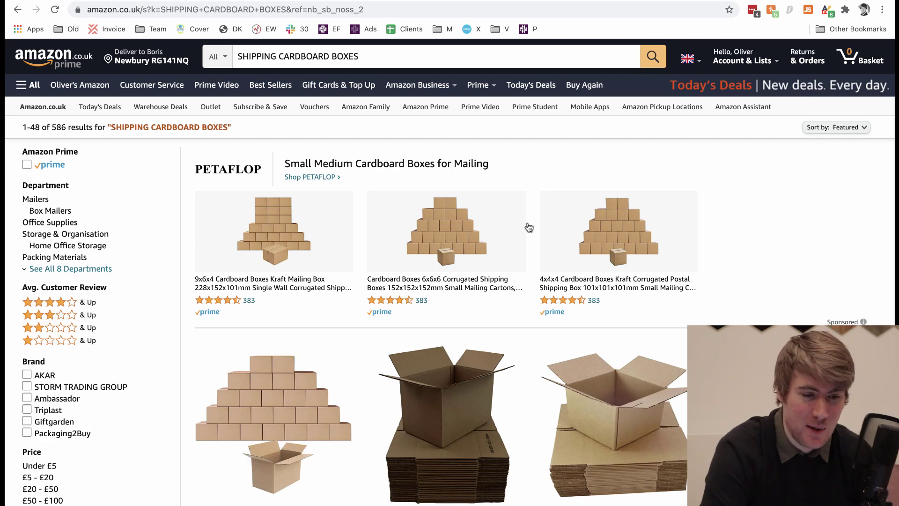
# - Copy the SHIPPING CARDBOARD BOXES search URL into cell A14 of the Product Research Sprint spreadsheet
pyautogui.click(340, 10)
pyautogui.hotkey('ctrl', 'c')
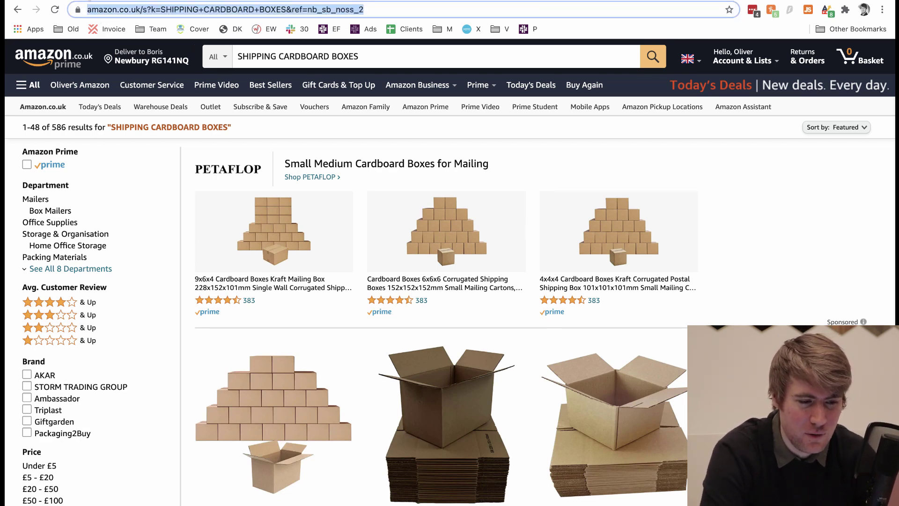
pyautogui.click(89, 1)
pyautogui.click(156, 271)
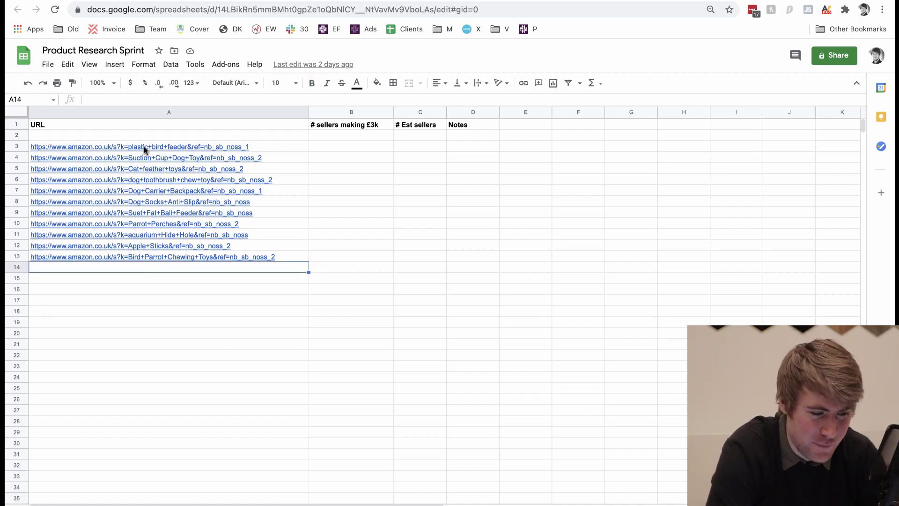
pyautogui.click(293, 168)
pyautogui.click(293, 202)
pyautogui.click(293, 227)
pyautogui.click(291, 321)
pyautogui.click(276, 268)
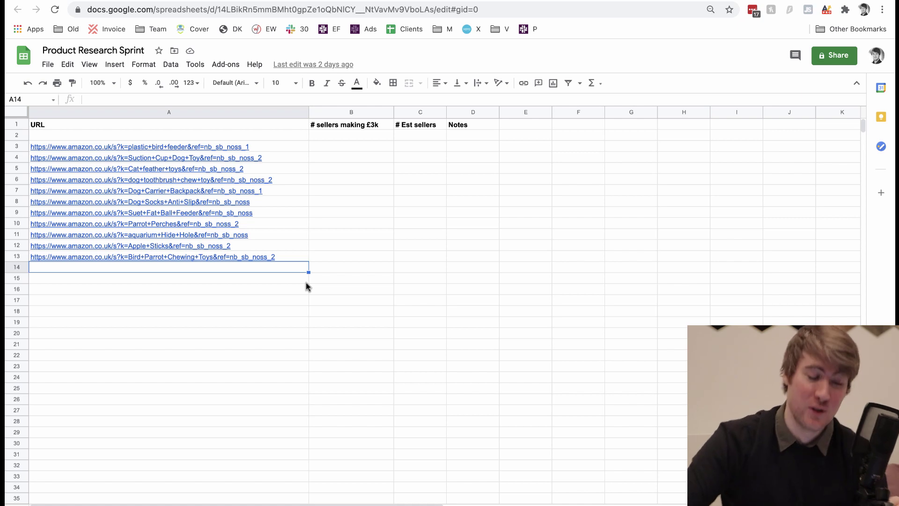
pyautogui.hotkey('ctrl', 'v')
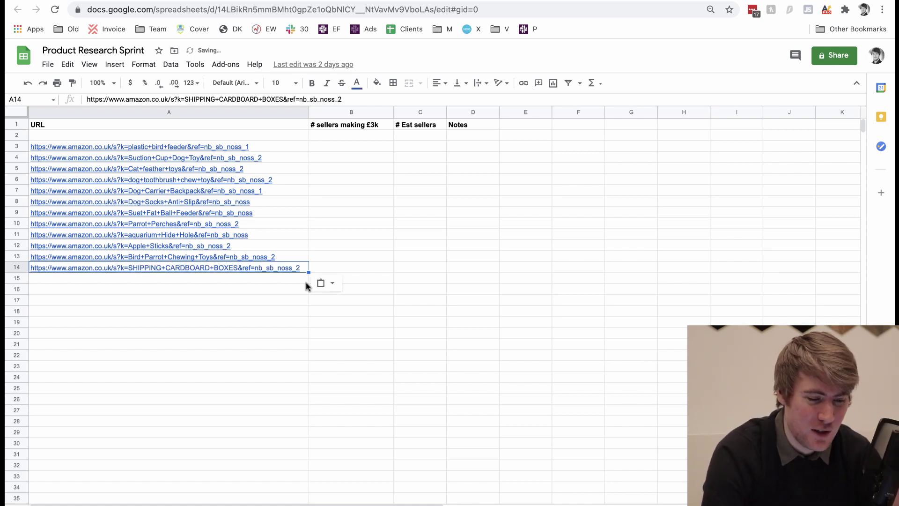
pyautogui.click(268, 334)
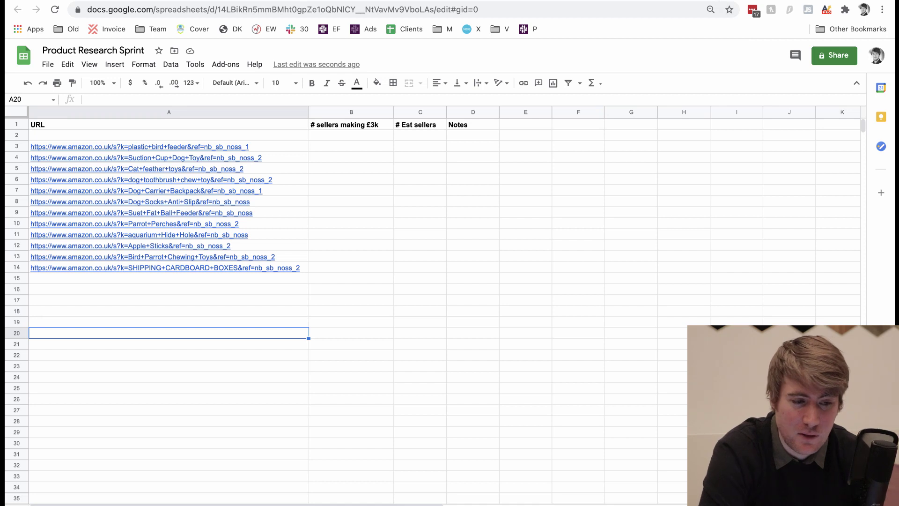
# - Open amzscout.net in a new tab and show its pricing plans for monthly payment
pyautogui.press('super+t')
pyautogui.write('amz')
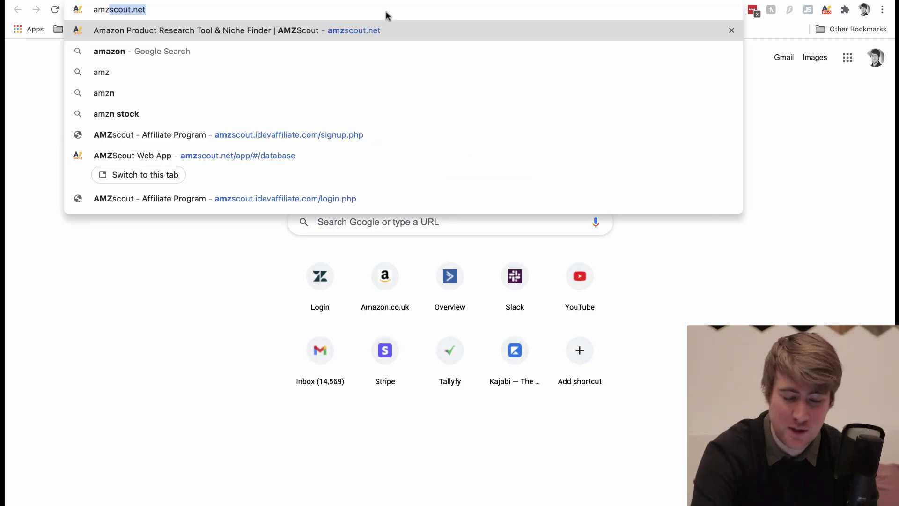
pyautogui.press('Return')
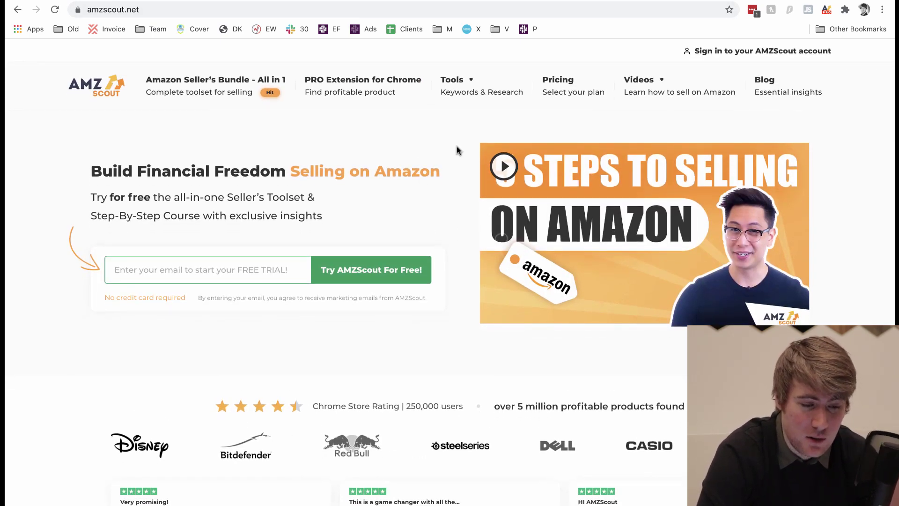
pyautogui.click(574, 80)
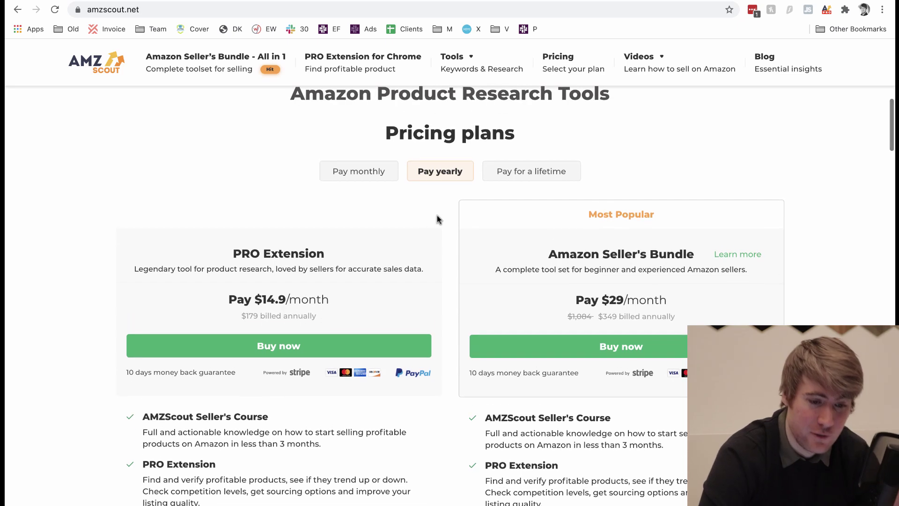
pyautogui.click(365, 180)
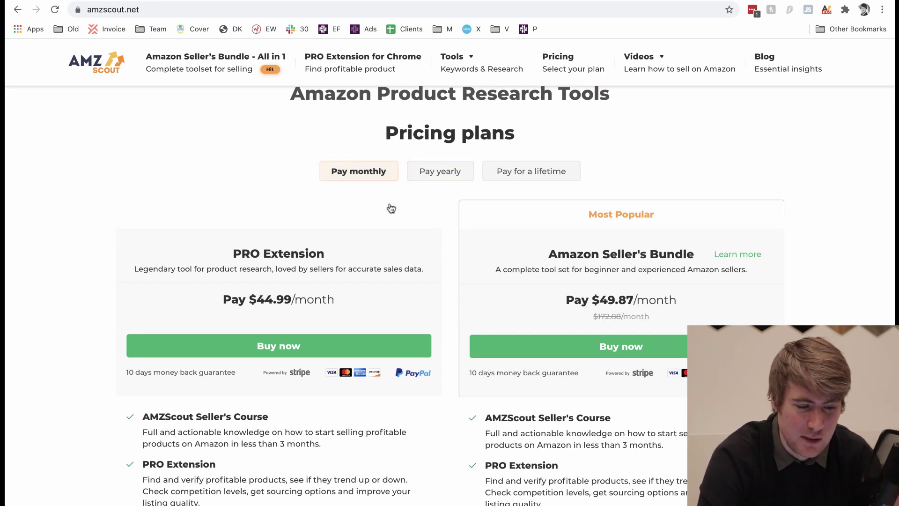
# - Look through the AMZScout customer reviews and plan details, and return to the free trial offer on the homepage
pyautogui.scroll(2, 445, 257)
pyautogui.scroll(3, 445, 257)
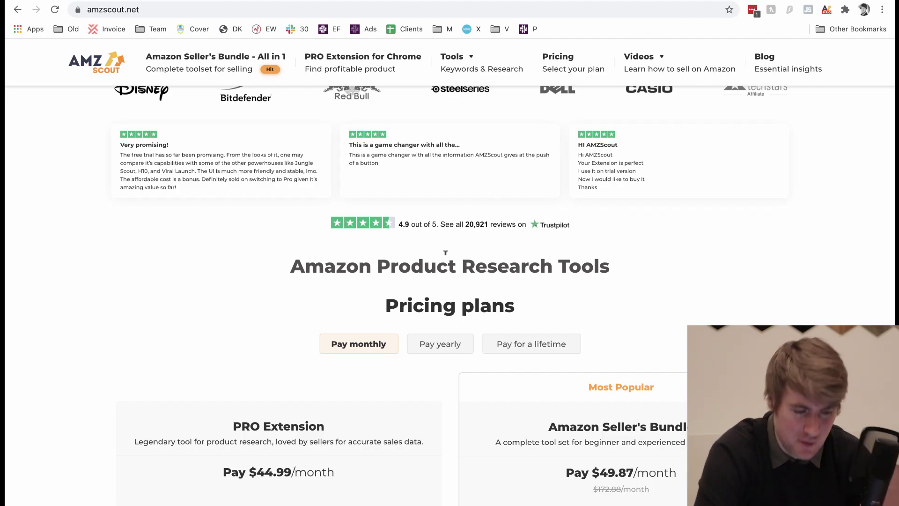
pyautogui.scroll(-8, 446, 255)
pyautogui.scroll(-4, 454, 249)
pyautogui.scroll(20, 454, 250)
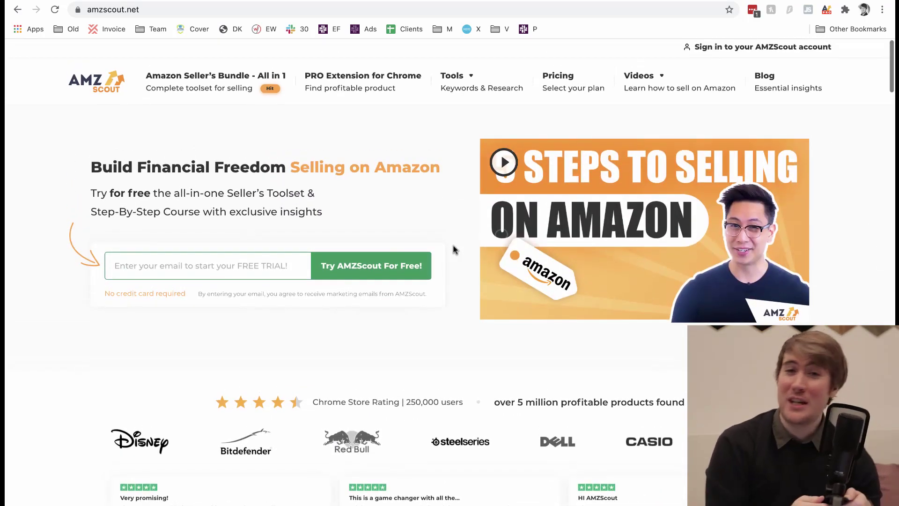
pyautogui.scroll(1, 455, 250)
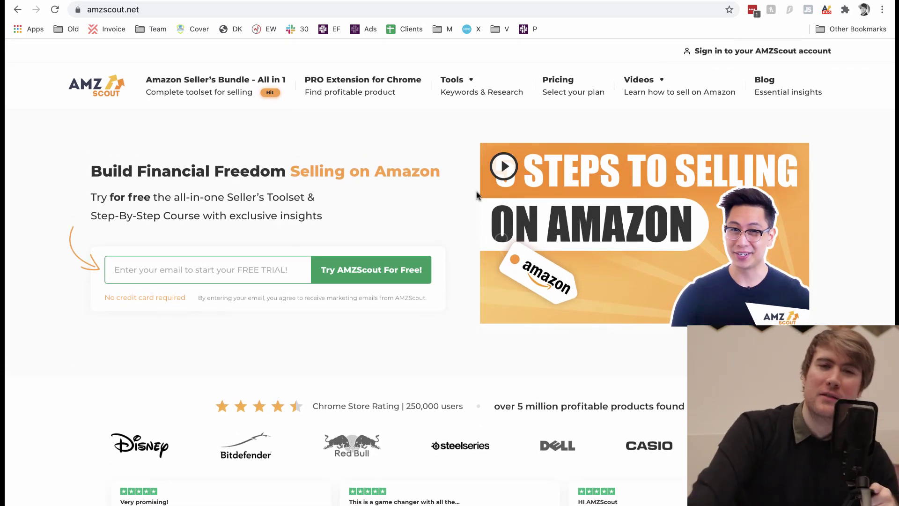